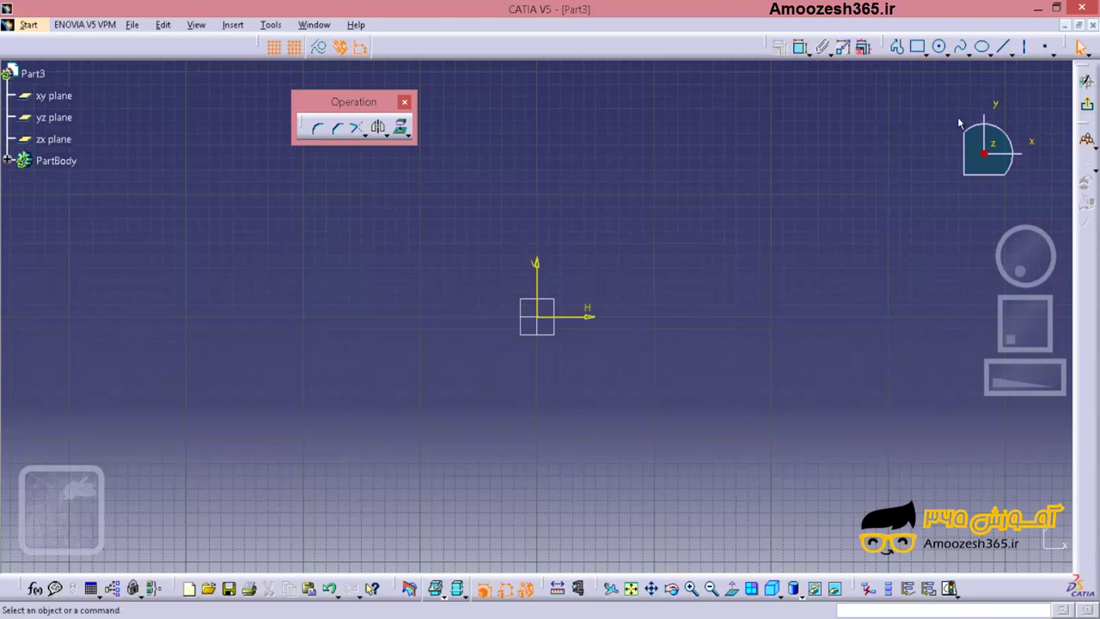
# Draw a horizontal axis line above the origin, starting at H -50 mm, V 80 mm and running past the V axis.
pyautogui.click(1026, 49)
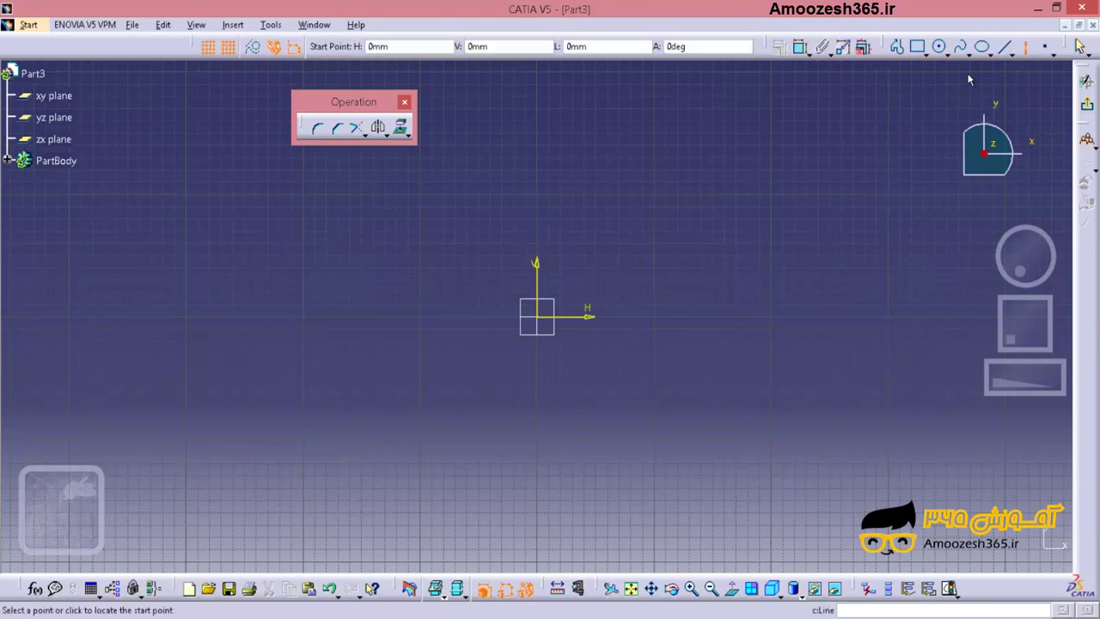
pyautogui.click(481, 220)
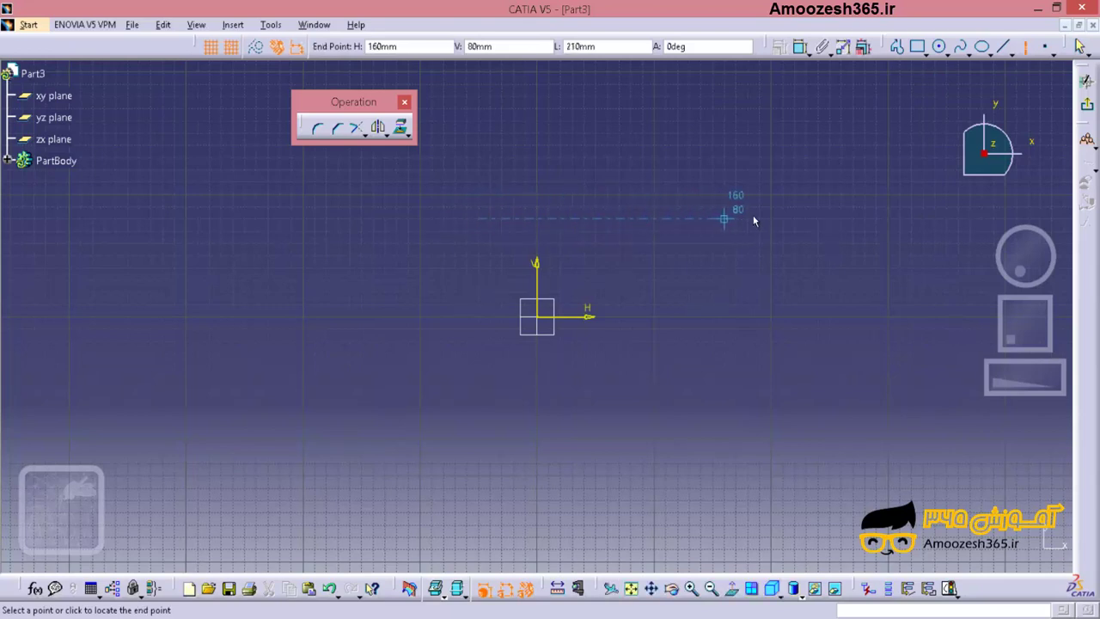
pyautogui.click(840, 216)
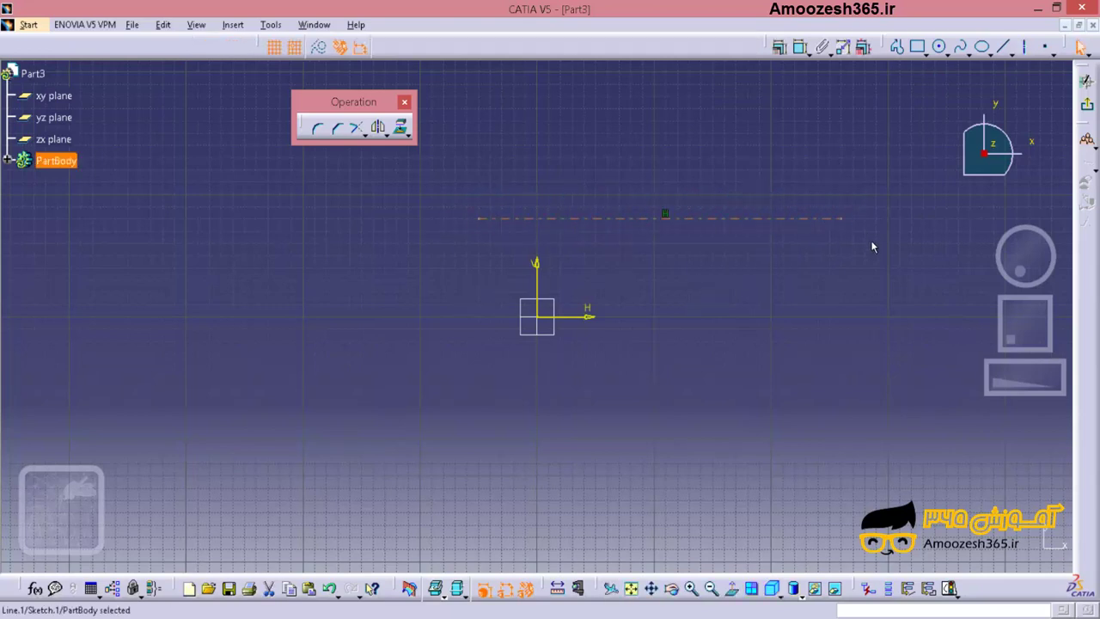
pyautogui.click(893, 275)
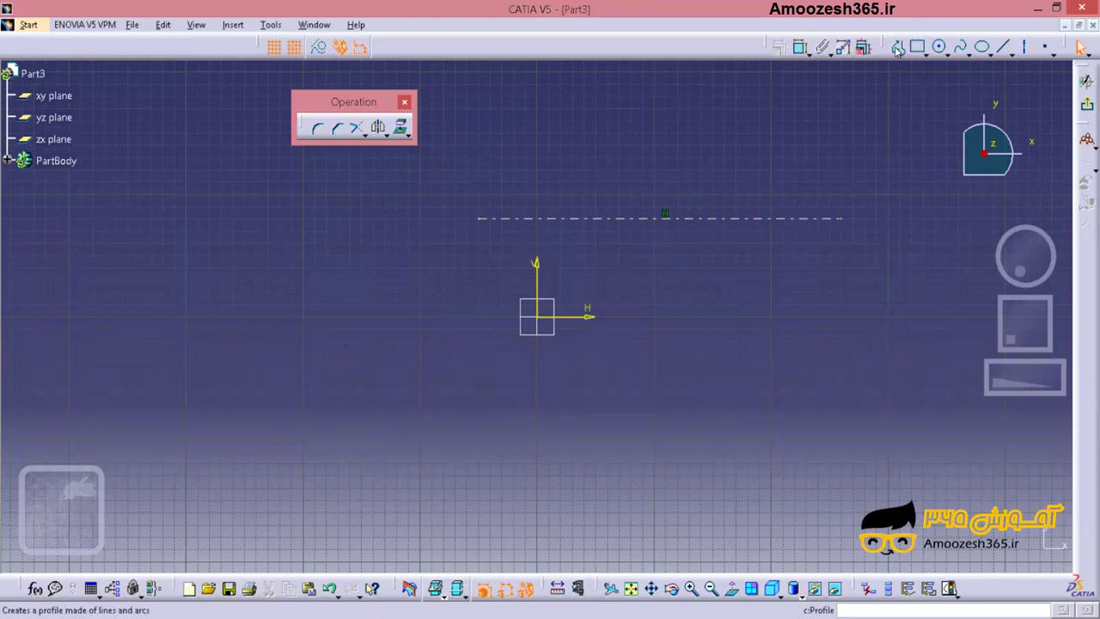
# Sketch a two-segment profile from the axis's start point up to a peak and down onto the axis, about 85 mm and 162 mm long.
pyautogui.click(897, 48)
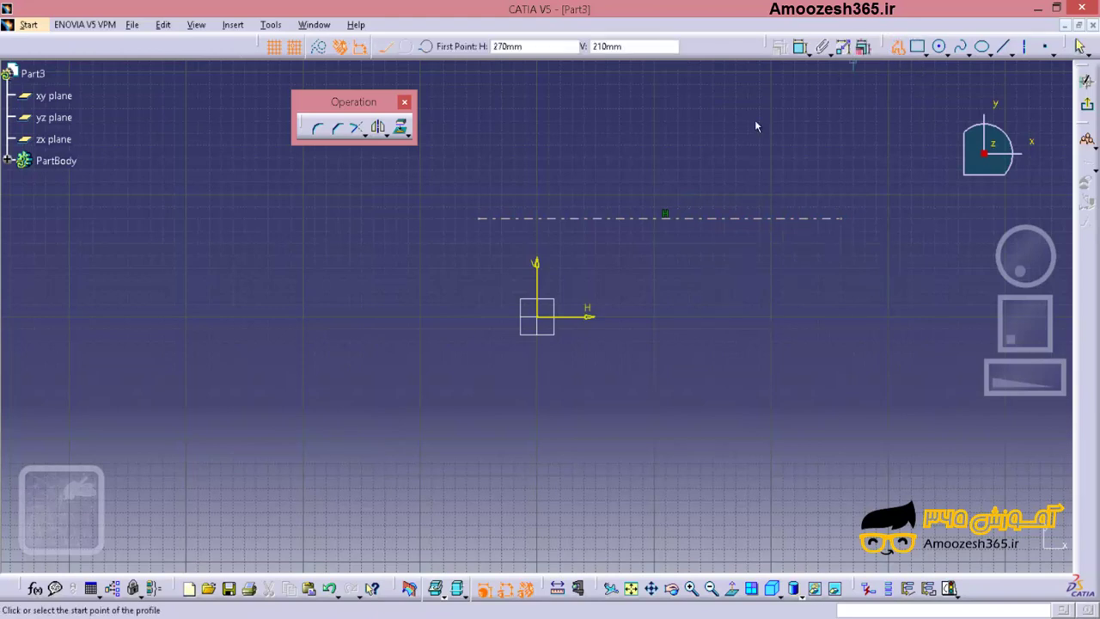
pyautogui.click(479, 218)
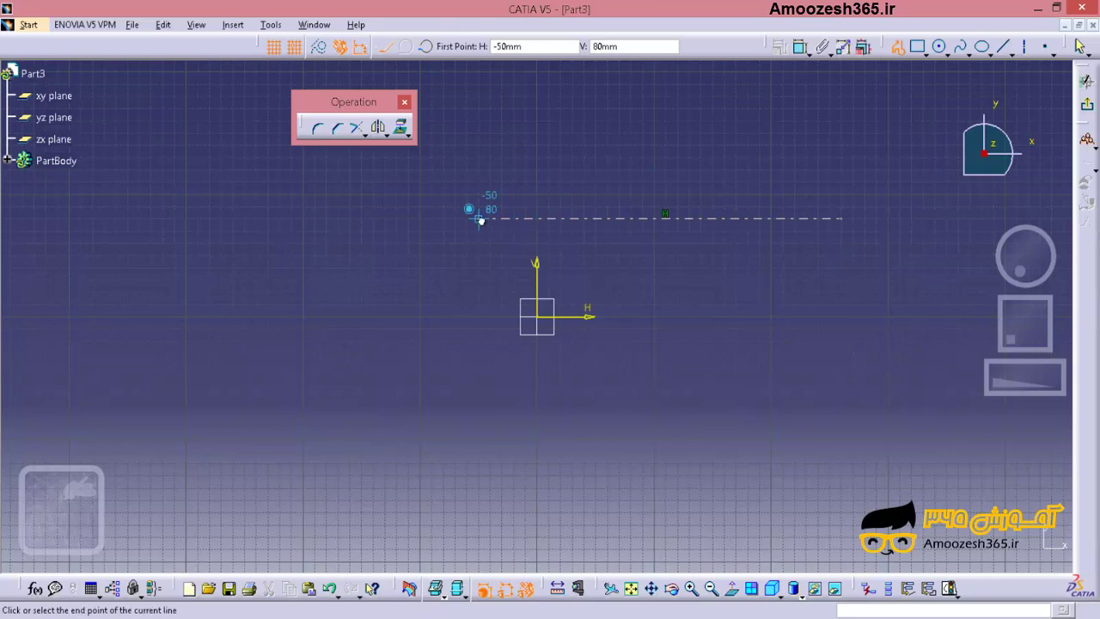
pyautogui.click(550, 150)
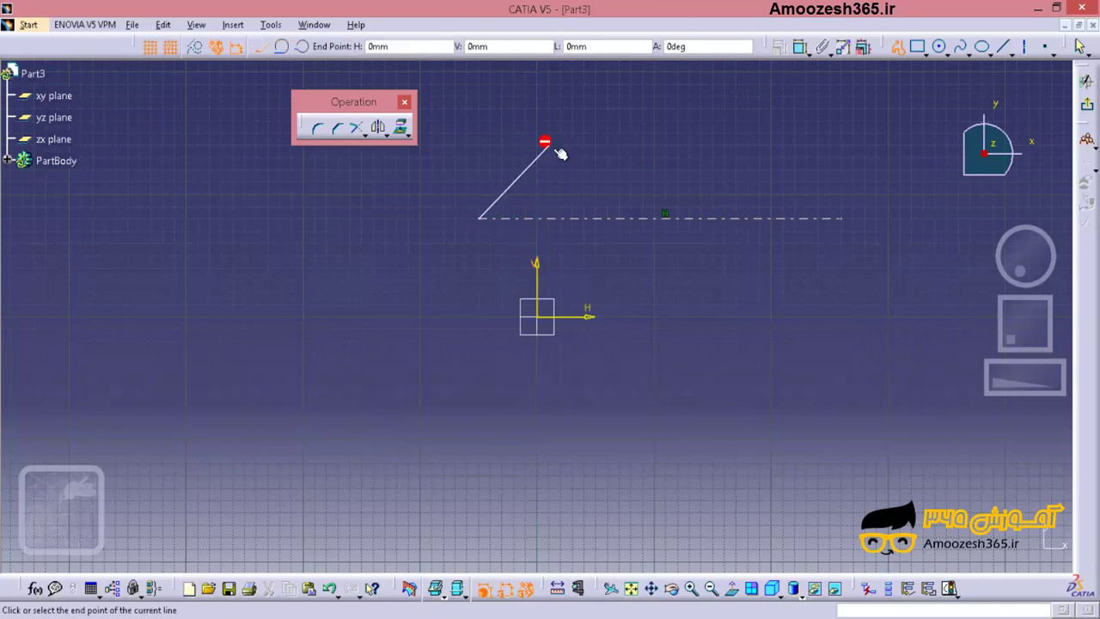
pyautogui.click(728, 217)
# Draw an oriented rectangle about 60 mm wide and 40 mm high at the profile's lower end, straddling the axis.
pyautogui.click(918, 47)
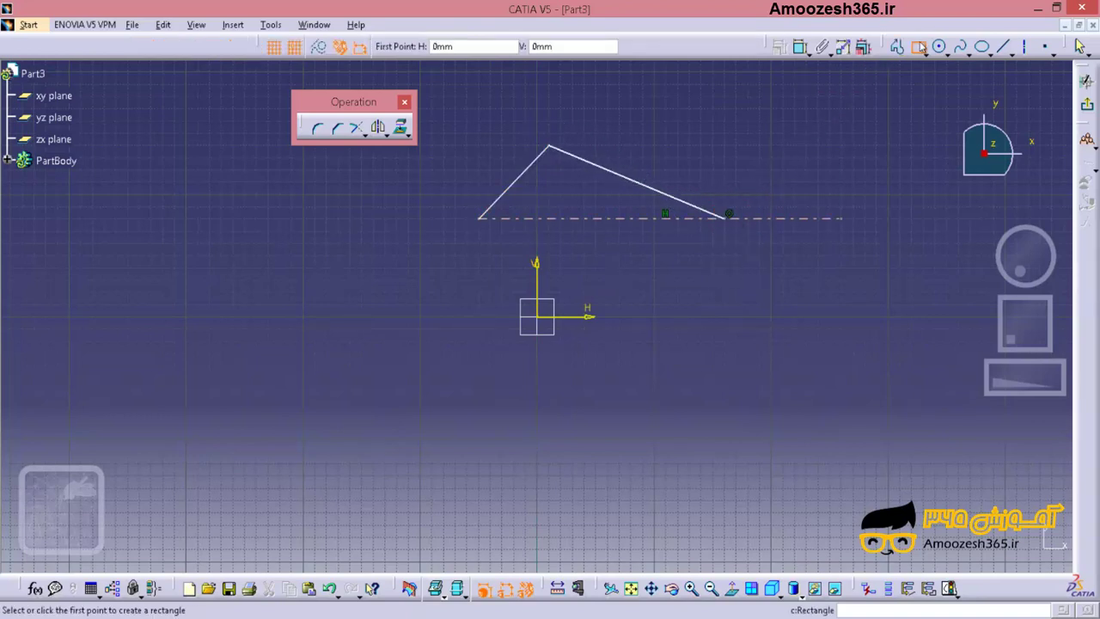
pyautogui.click(926, 54)
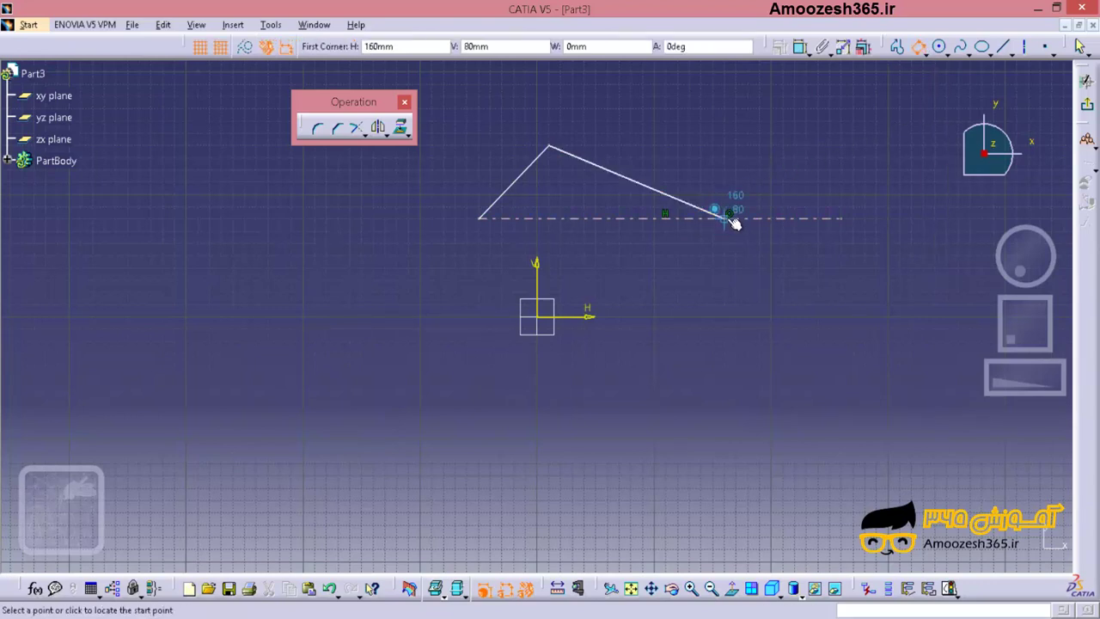
pyautogui.click(723, 244)
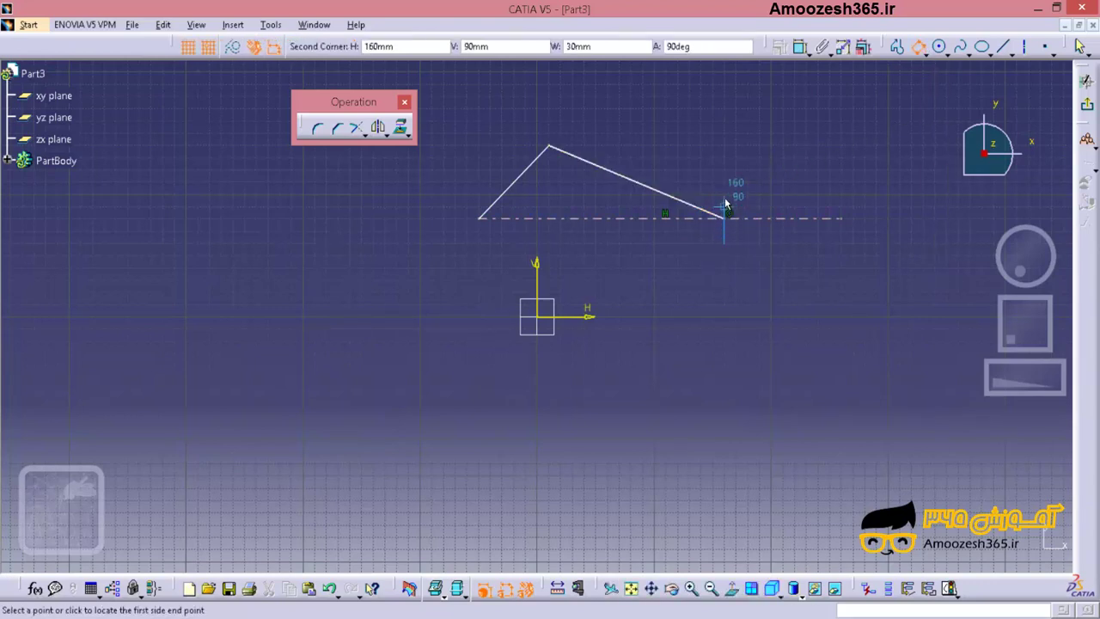
pyautogui.click(725, 197)
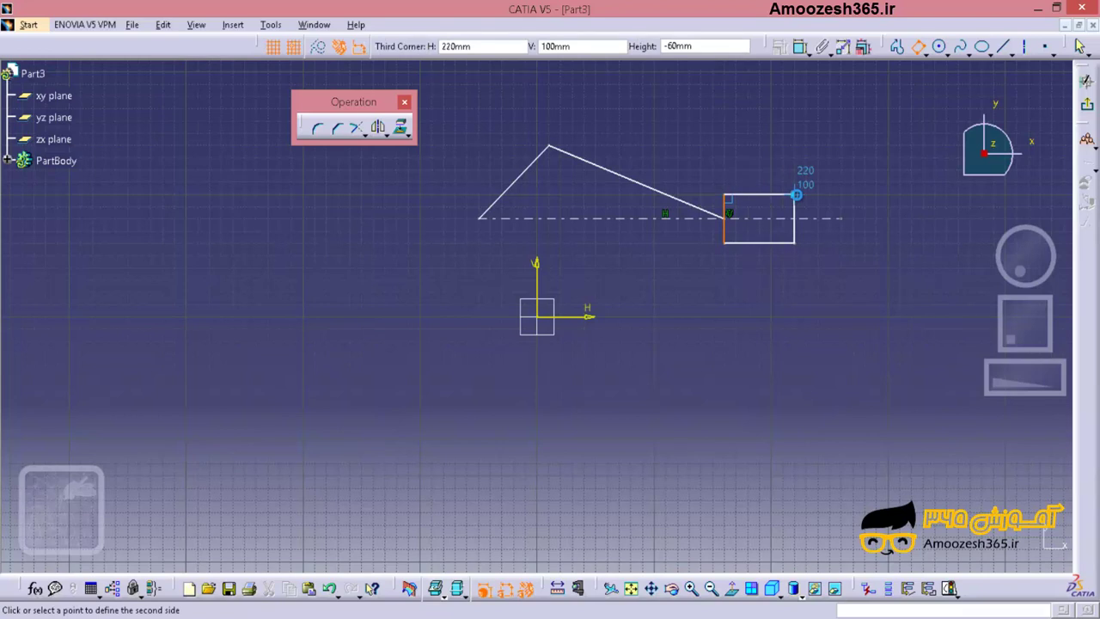
pyautogui.click(796, 196)
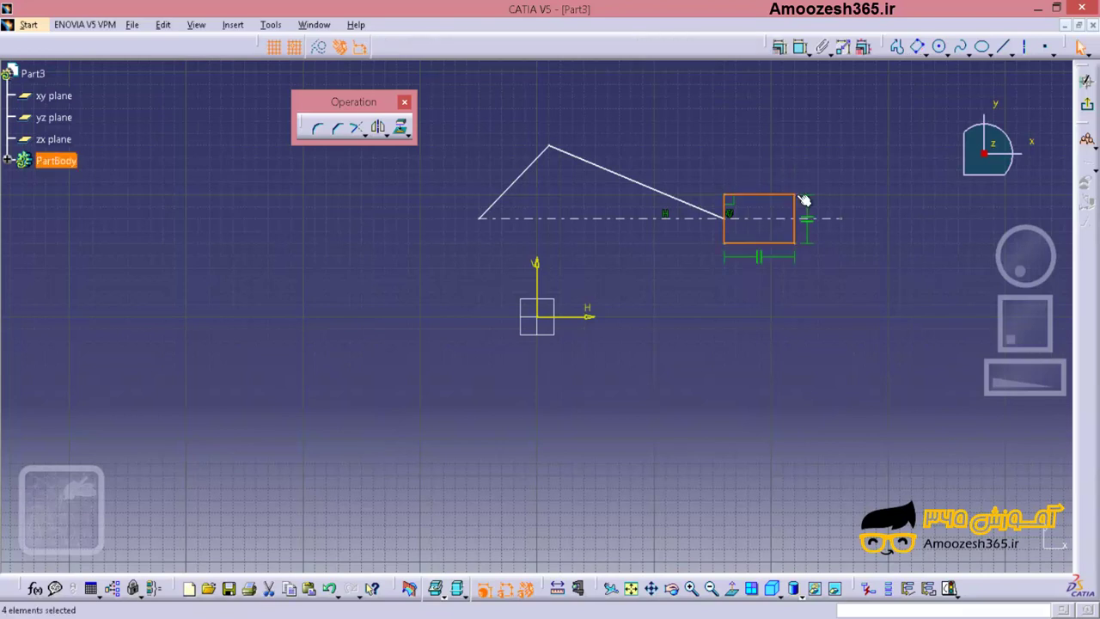
pyautogui.click(873, 261)
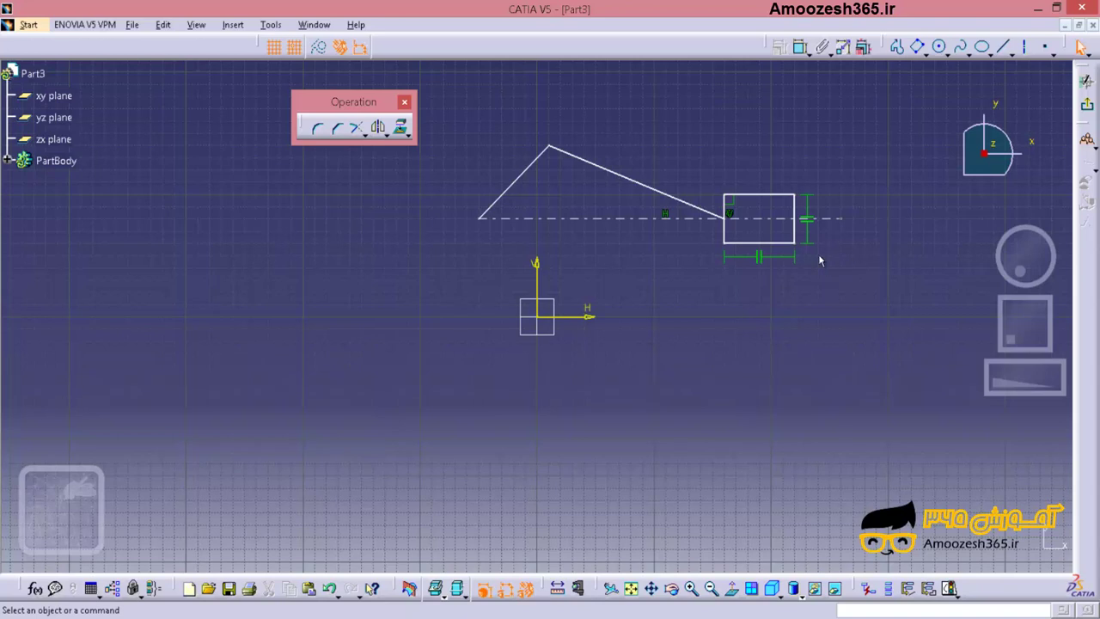
# Add a coincidence constraint between the long segment's end point on the axis and the rectangle's adjacent short side.
pyautogui.click(723, 218)
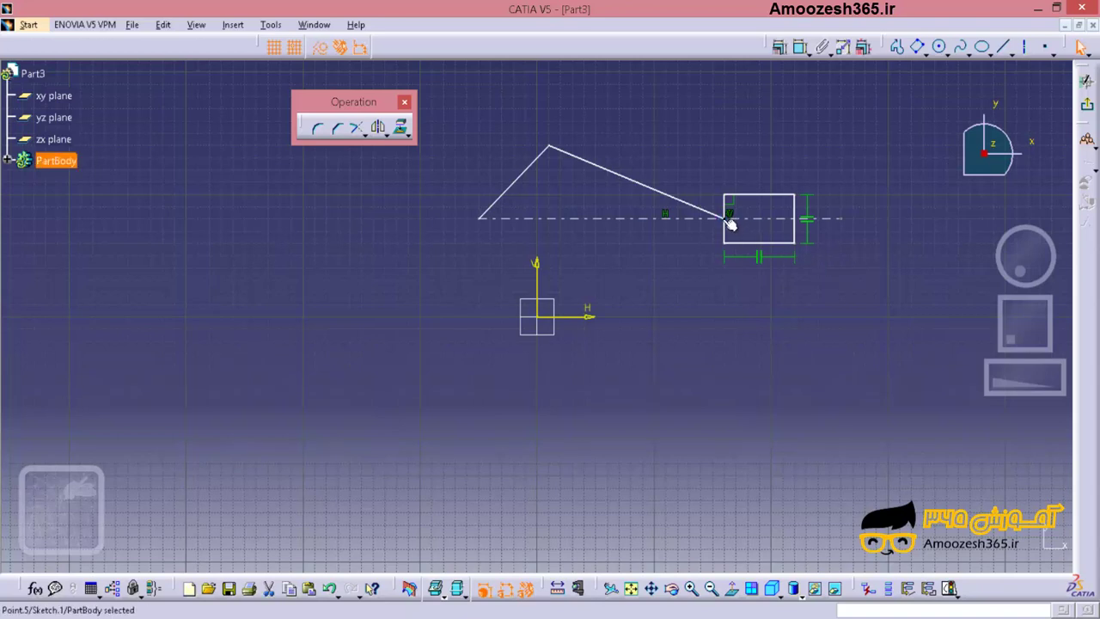
pyautogui.keyDown('ctrl'); pyautogui.click(726, 230); pyautogui.keyUp('ctrl')
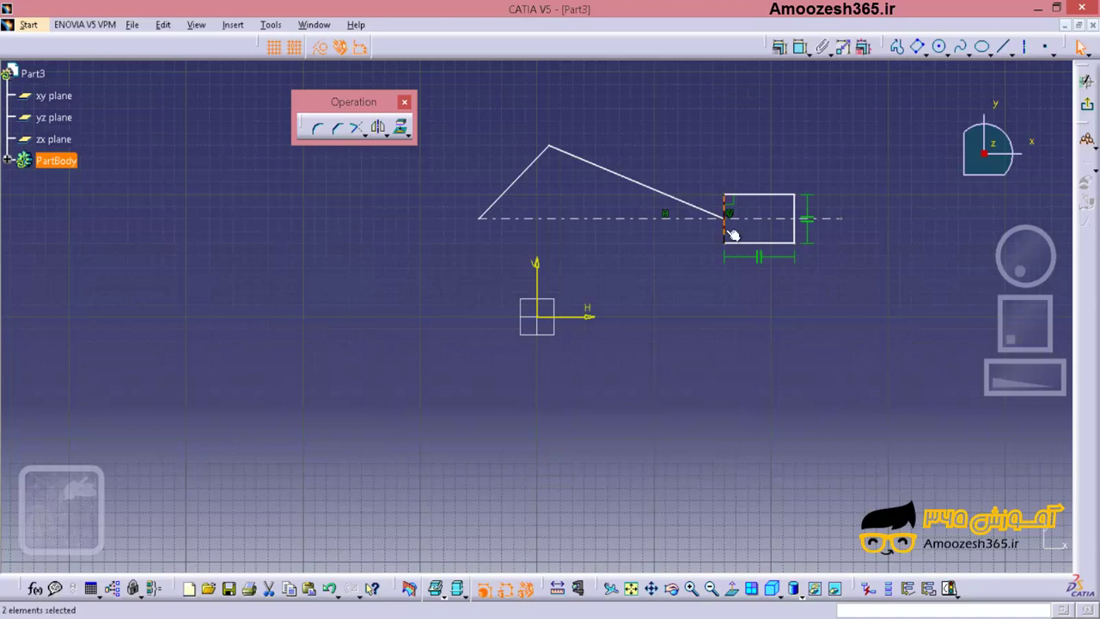
pyautogui.click(780, 47)
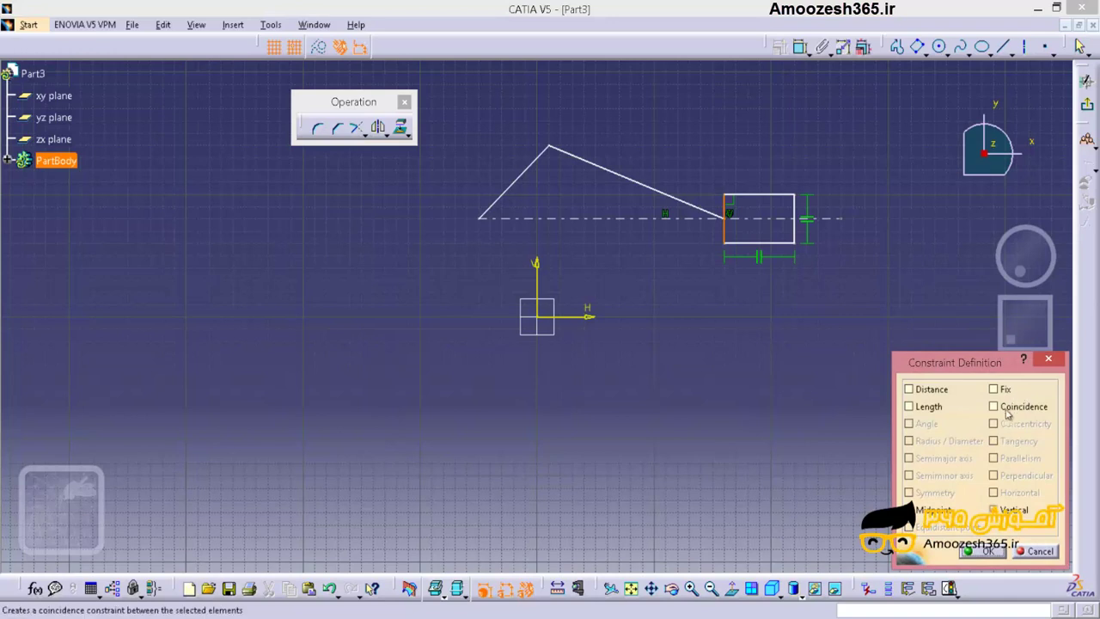
pyautogui.click(1001, 410)
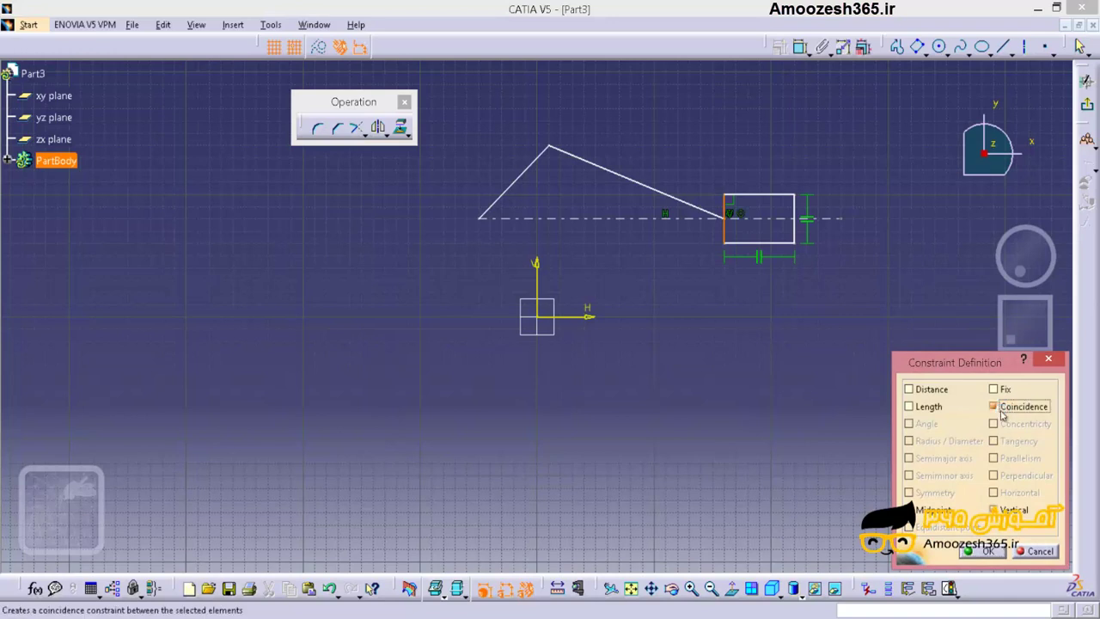
pyautogui.click(982, 553)
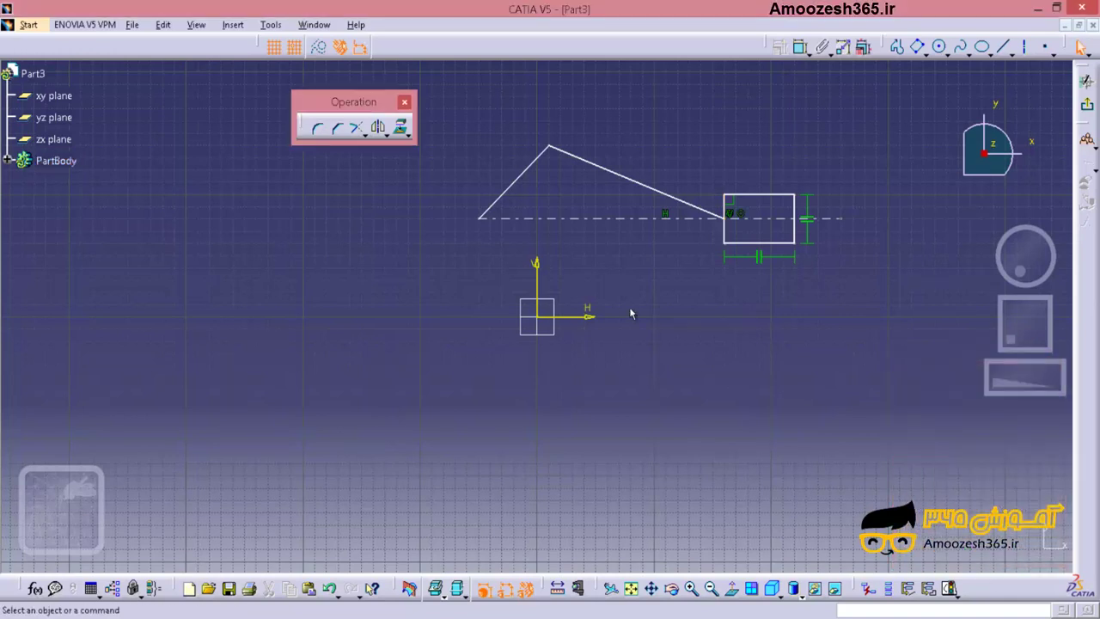
# Apply a Fix constraint to the axis line and its start point.
pyautogui.click(484, 218)
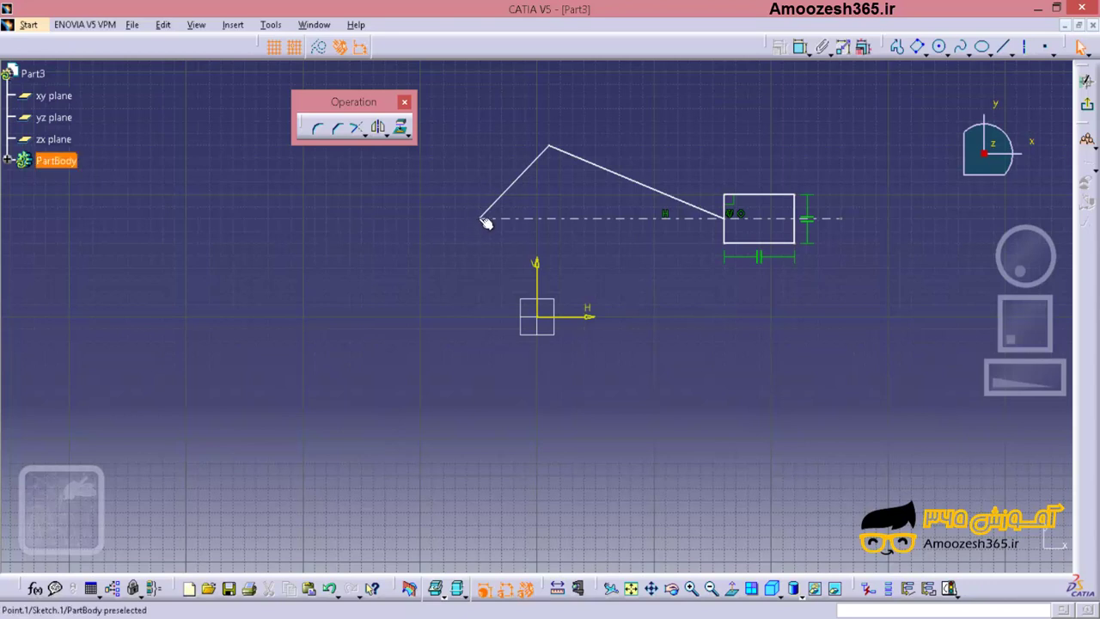
pyautogui.keyDown('ctrl'); pyautogui.click(514, 218); pyautogui.keyUp('ctrl')
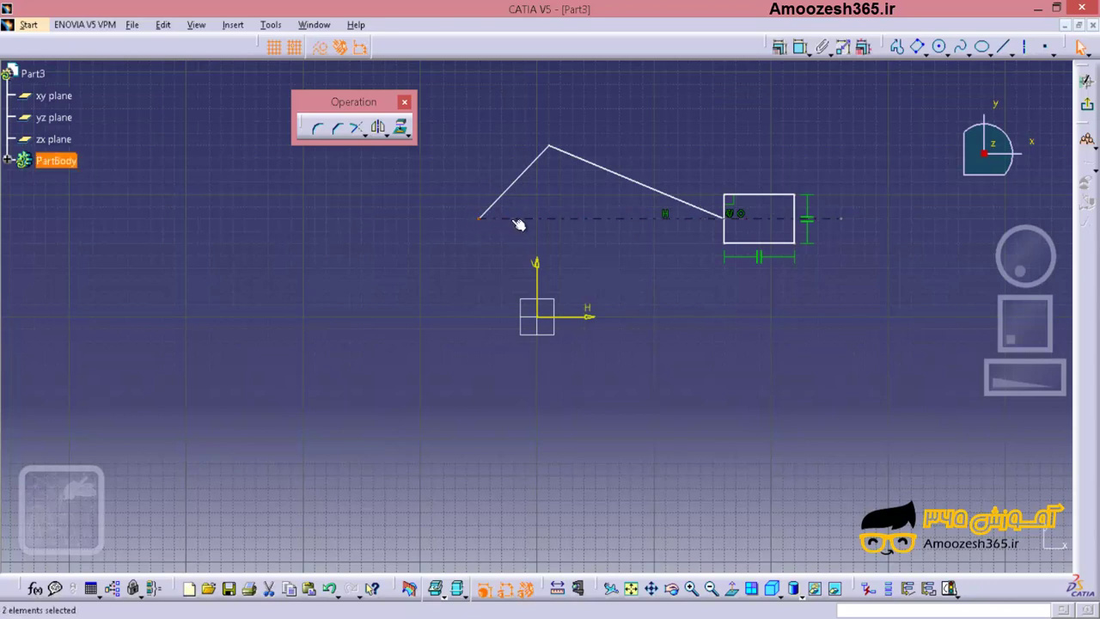
pyautogui.click(779, 48)
pyautogui.click(995, 388)
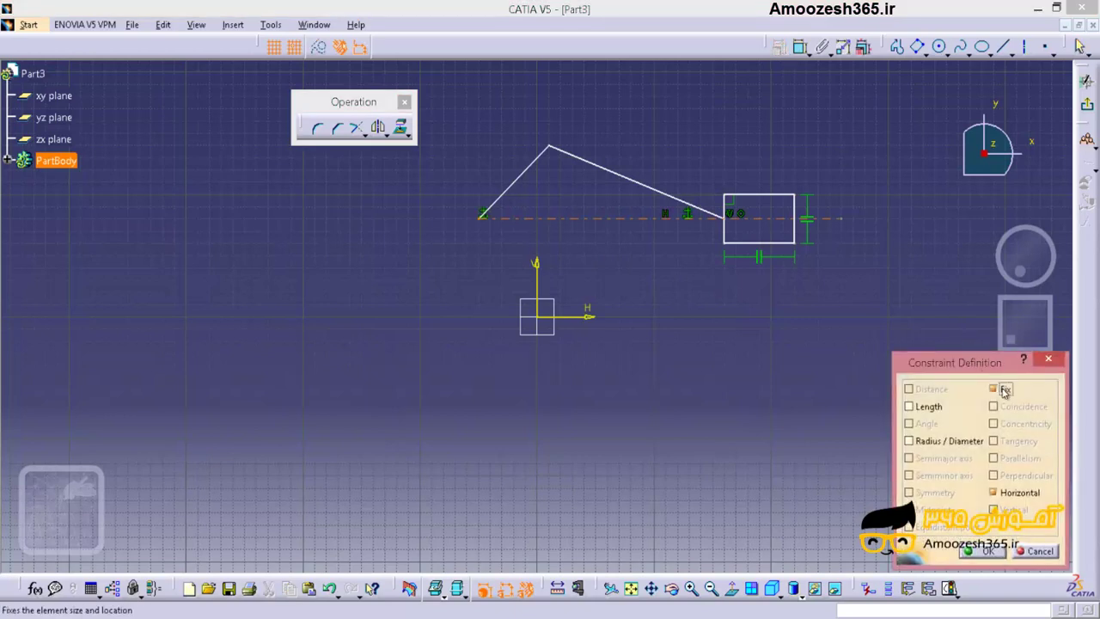
pyautogui.click(980, 551)
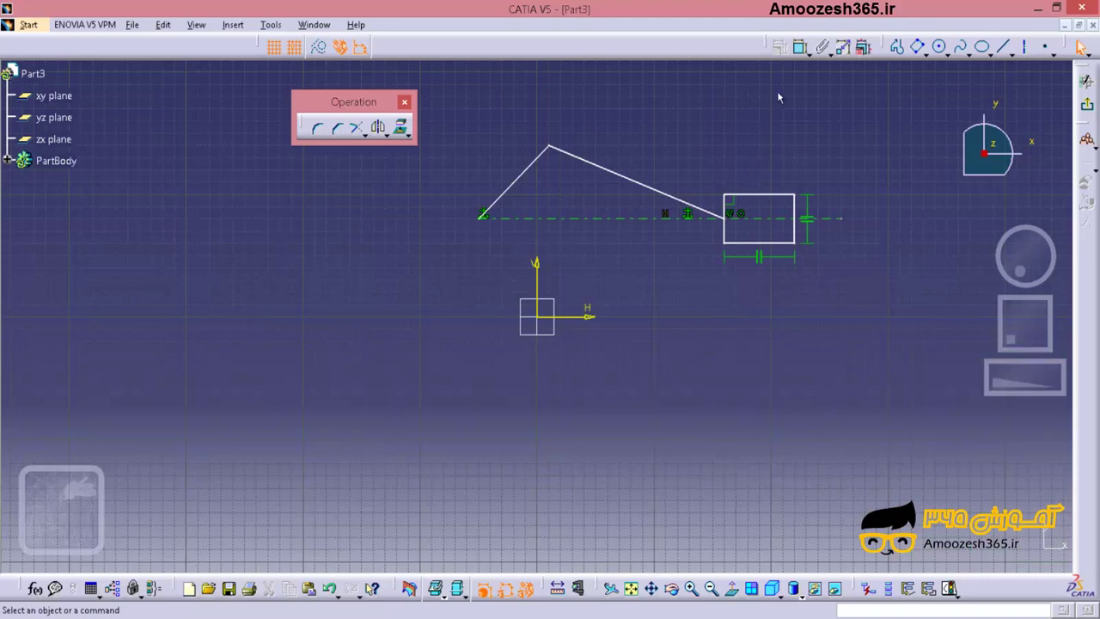
# Add length dimensions to the long and short segments of the profile, placing them above the lines.
pyautogui.click(799, 46)
pyautogui.click(631, 172)
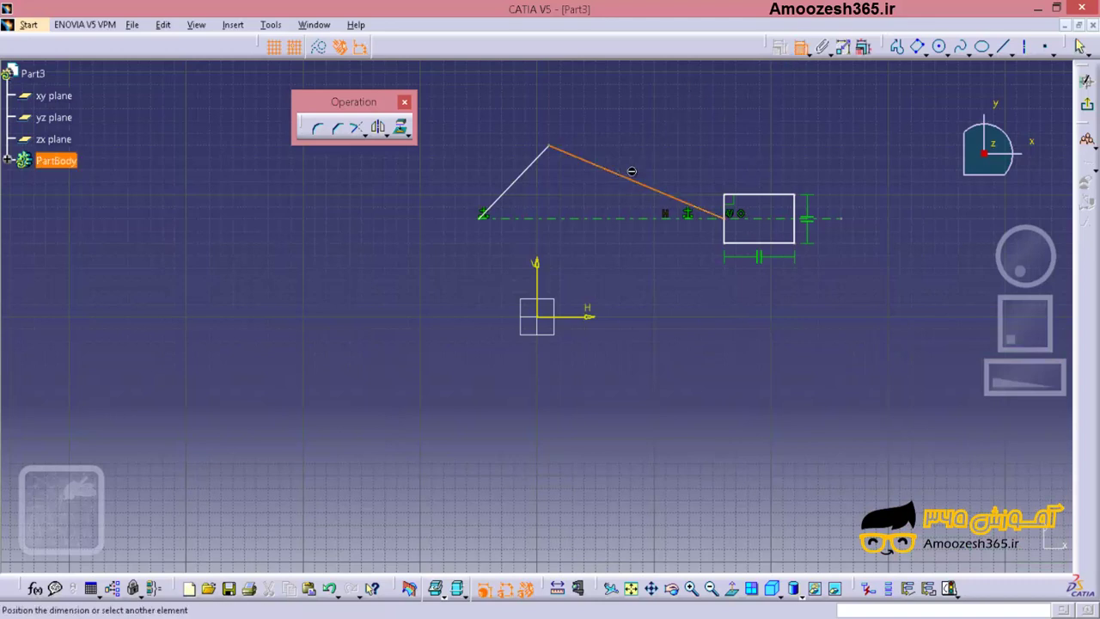
pyautogui.click(672, 129)
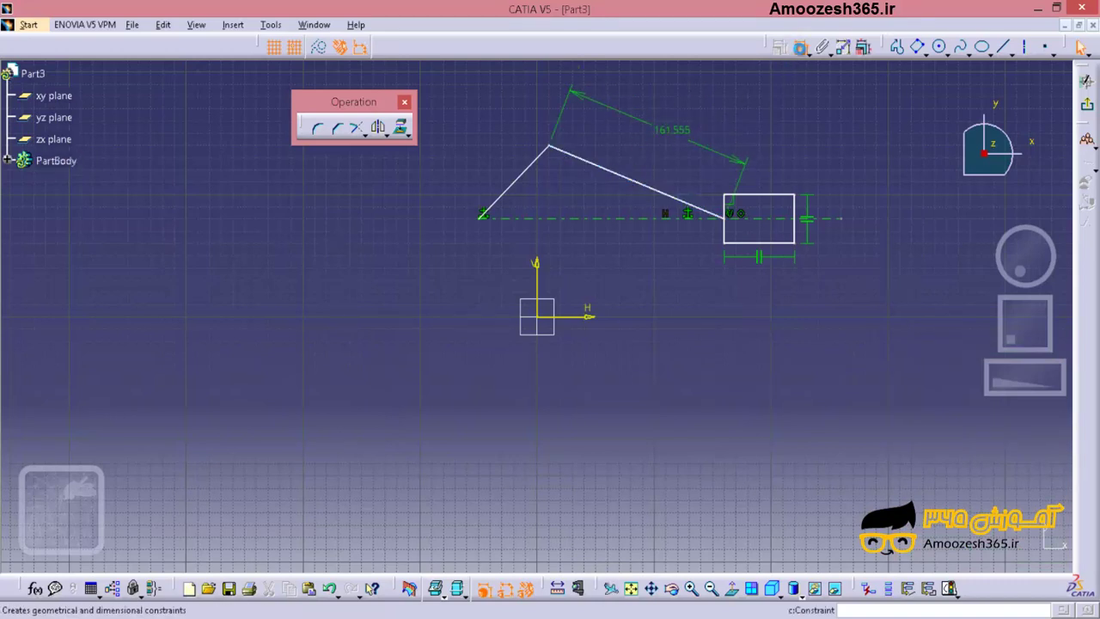
pyautogui.click(799, 46)
pyautogui.click(512, 182)
pyautogui.click(497, 155)
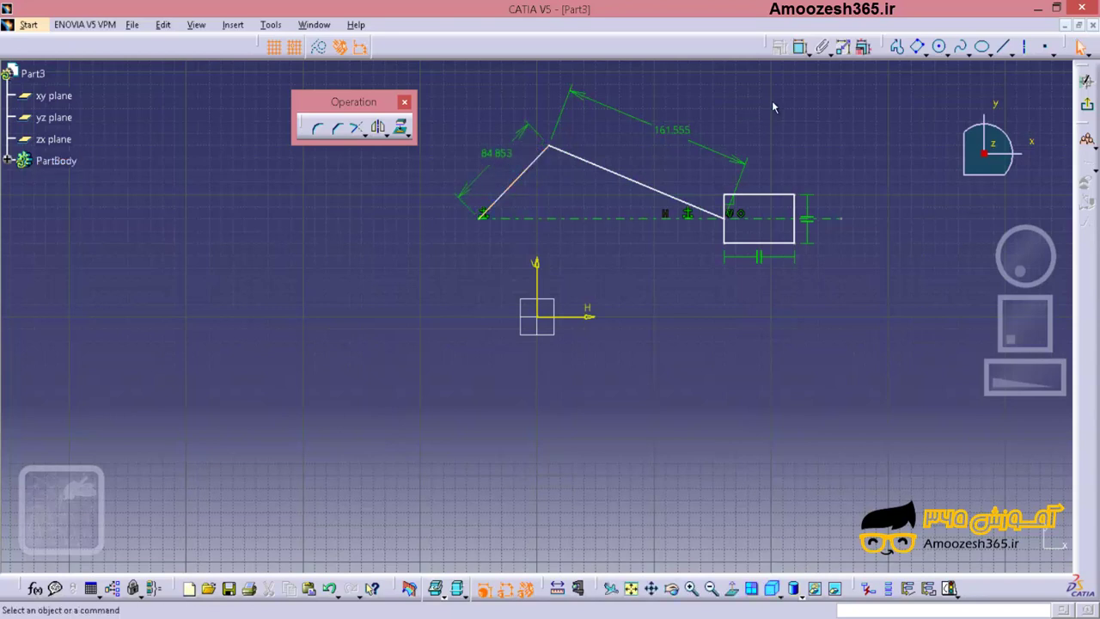
# Add an angle dimension between the axis line and the short segment, placed inside the corner.
pyautogui.click(800, 47)
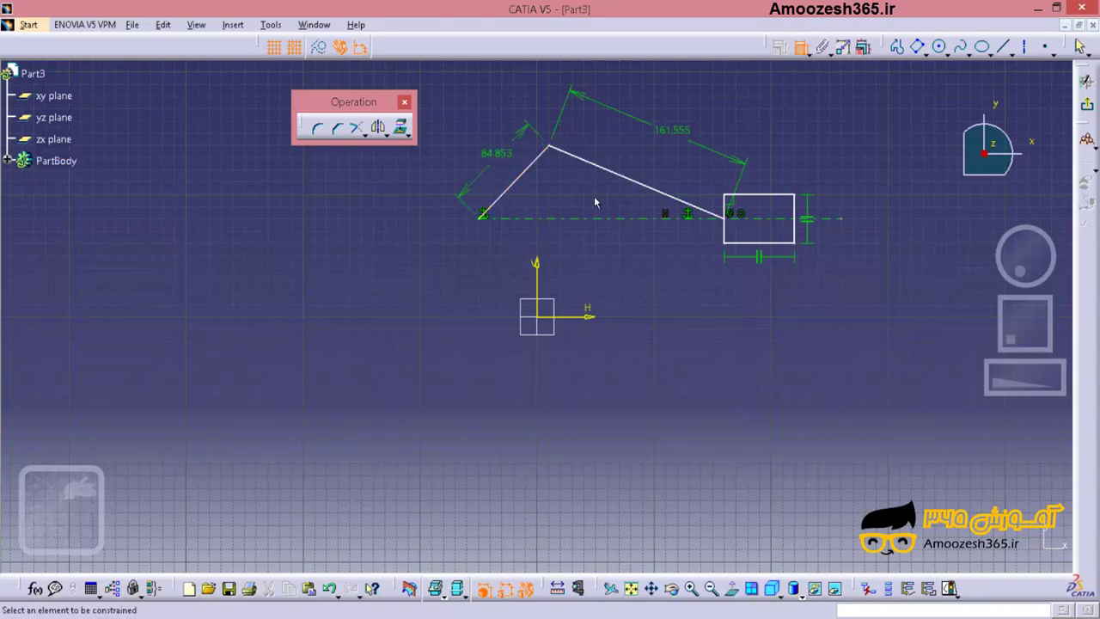
pyautogui.click(519, 216)
pyautogui.click(505, 191)
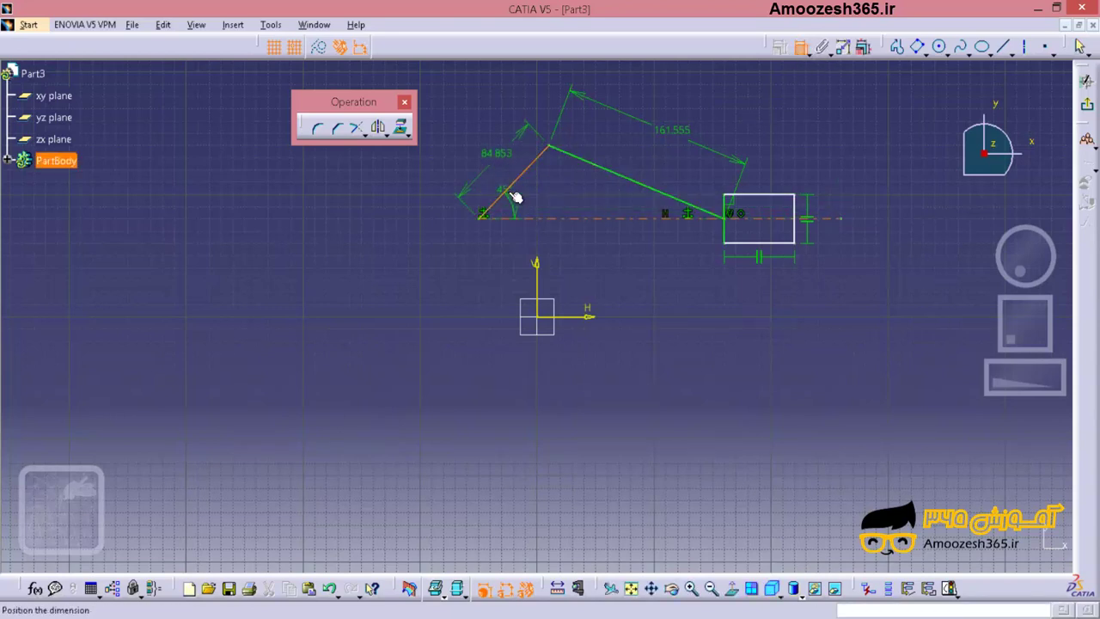
pyautogui.click(520, 197)
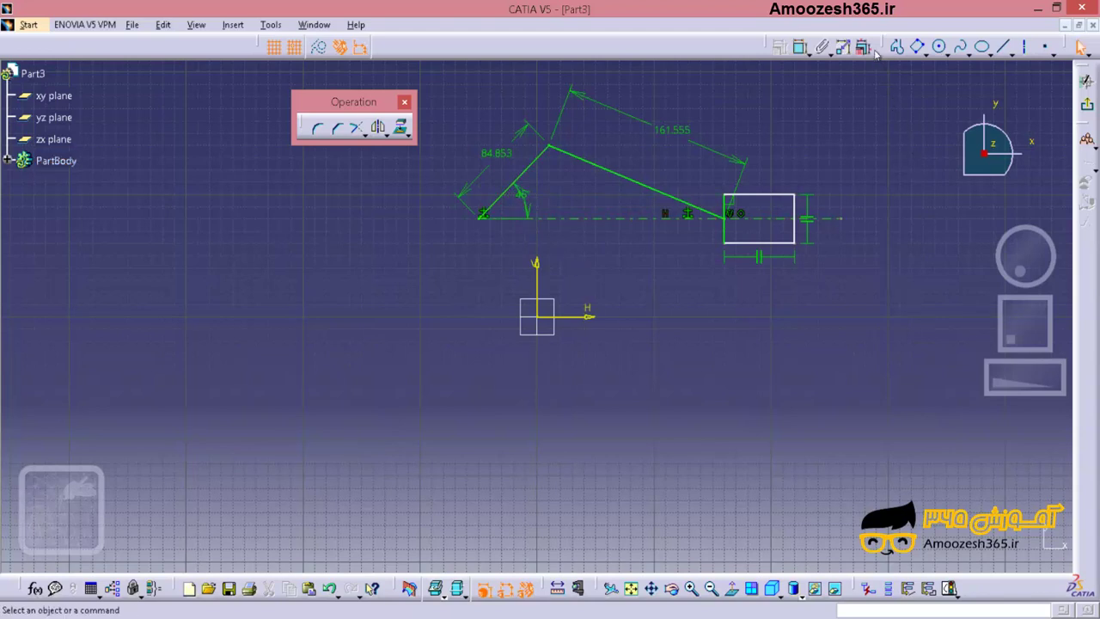
# Set up Animate Constraint on the angle between the axis and short segment, with a last value of 360 deg and 300 steps.
pyautogui.click(843, 48)
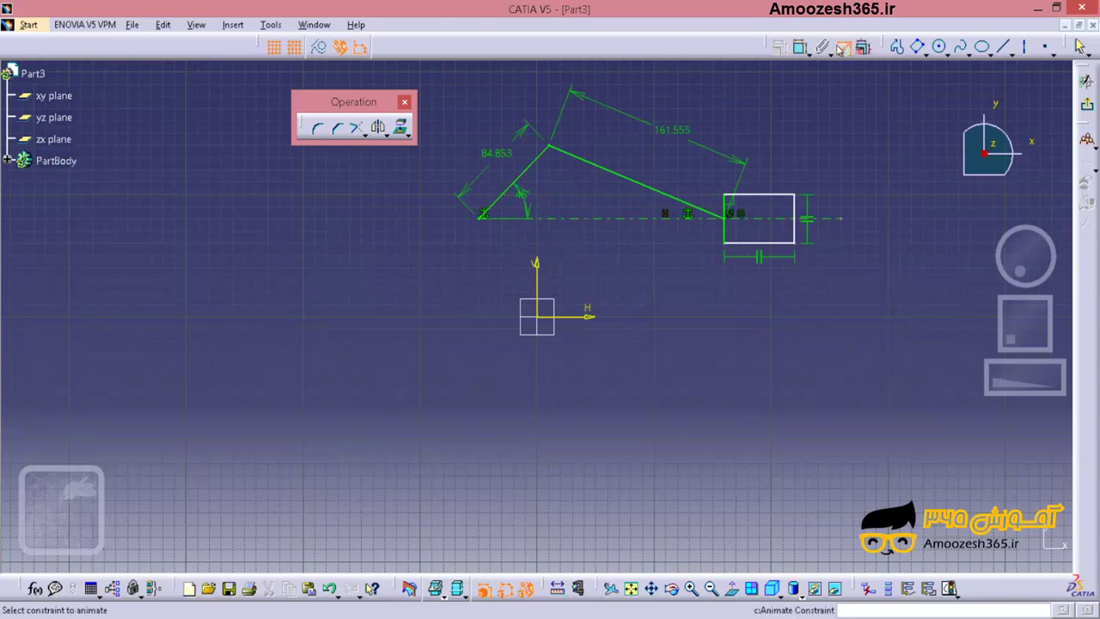
pyautogui.click(524, 204)
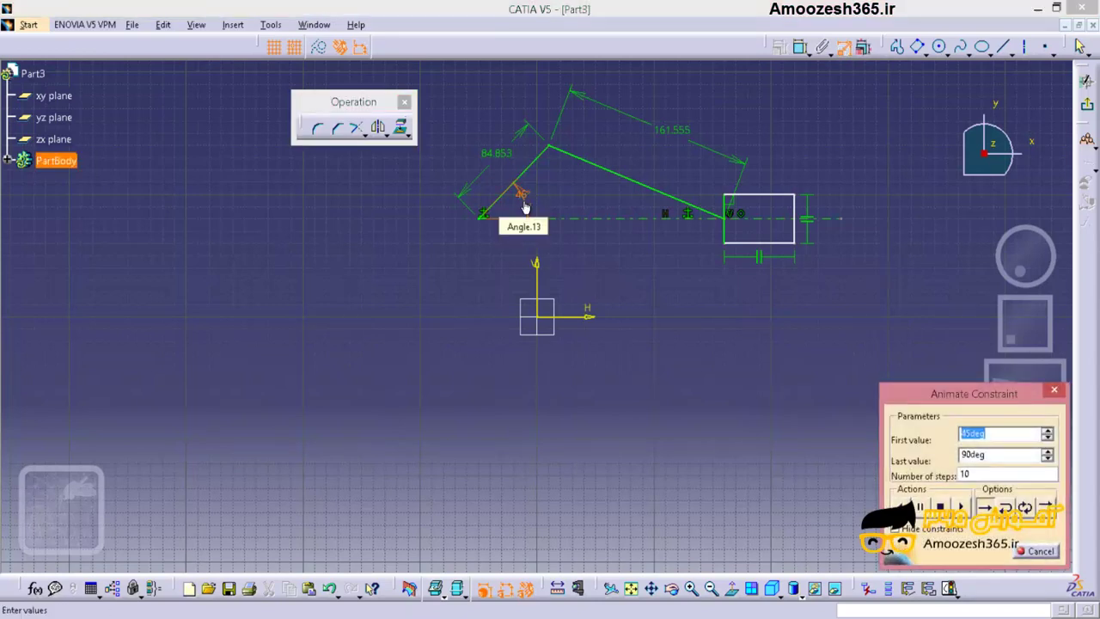
pyautogui.moveTo(921, 392); pyautogui.dragTo(848, 333)
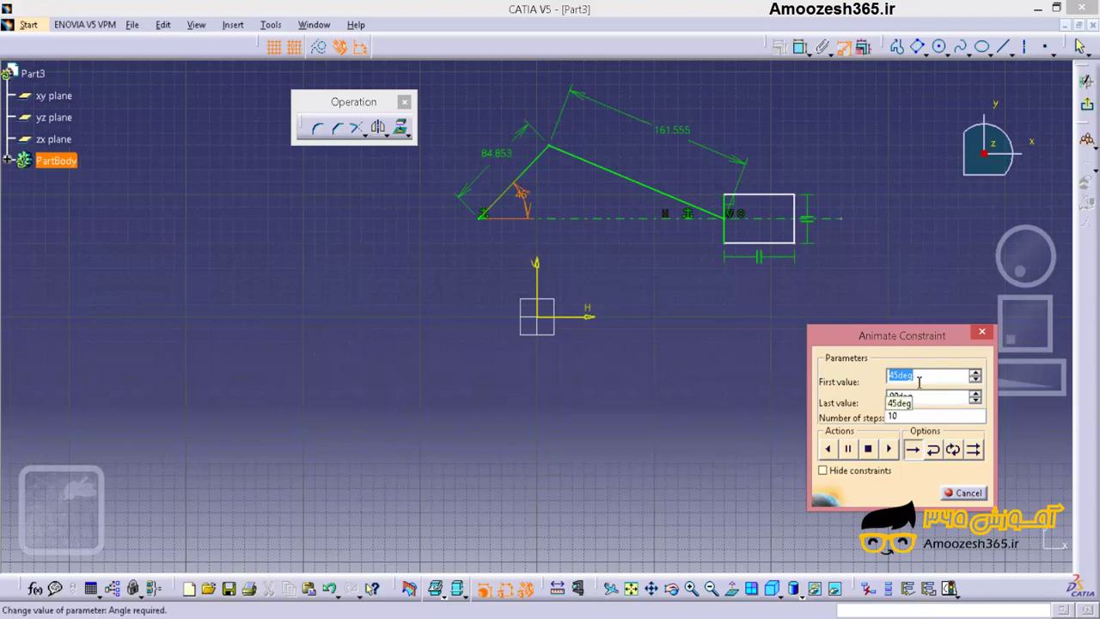
pyautogui.press('Tab')
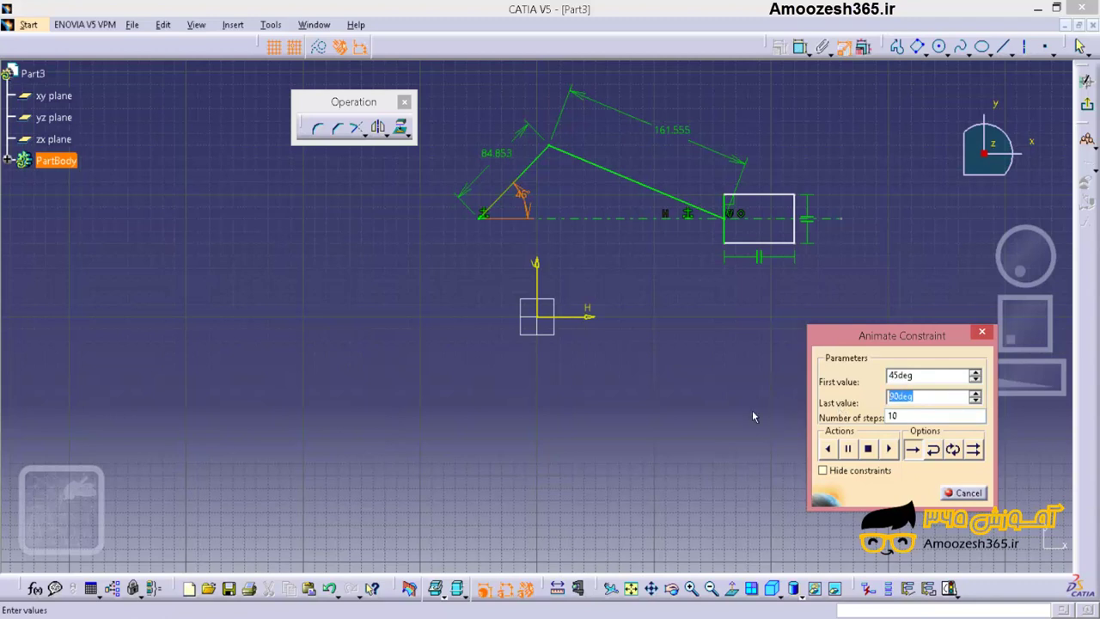
pyautogui.write('360')
pyautogui.press('Tab')
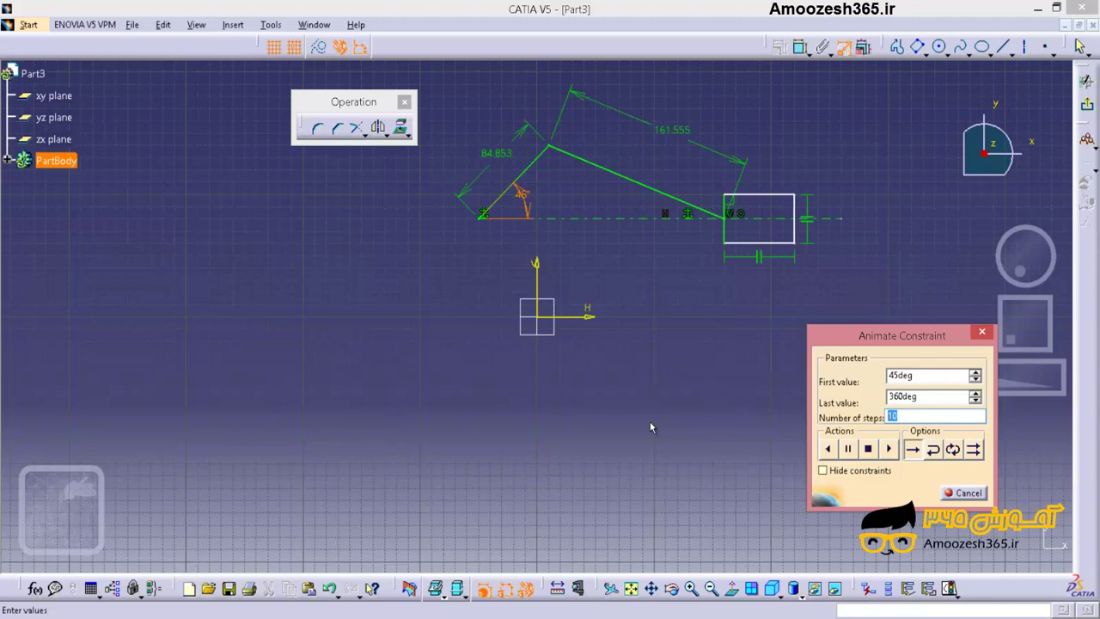
pyautogui.write('300')
pyautogui.moveTo(813, 423)
pyautogui.mouseDown()
pyautogui.moveTo(825, 456)
pyautogui.moveTo(903, 469)
pyautogui.mouseUp()
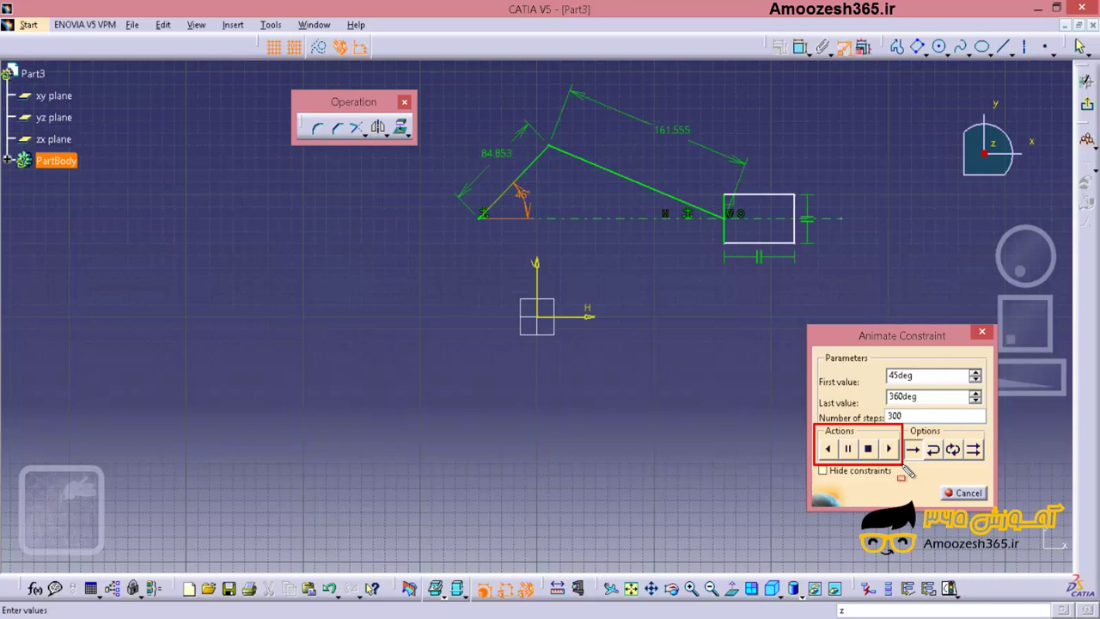
pyautogui.press('Escape')
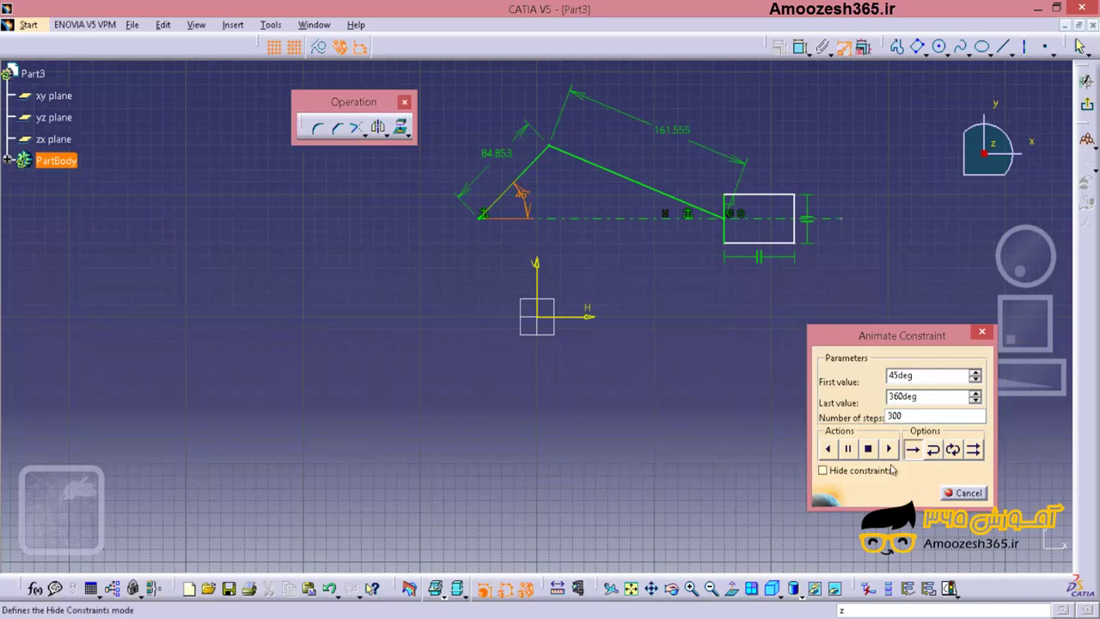
# Play the crank angle animation forward once from 45 deg to 360 deg in single-pass mode with 300 steps.
pyautogui.moveTo(903, 423)
pyautogui.mouseDown()
pyautogui.moveTo(913, 459)
pyautogui.moveTo(994, 474)
pyautogui.mouseUp()
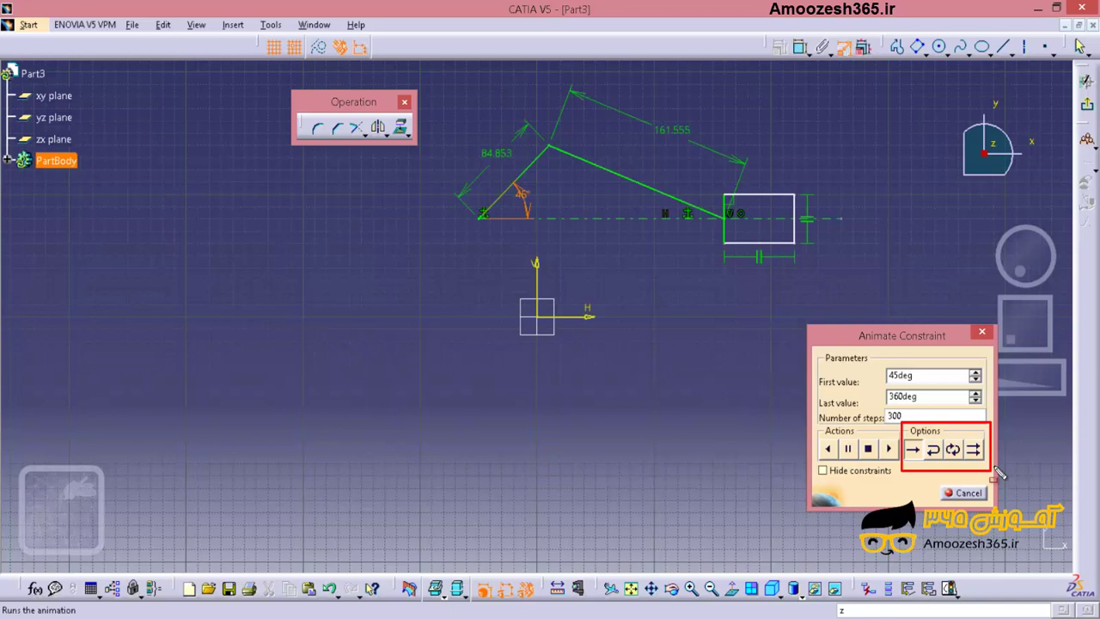
pyautogui.press('Escape')
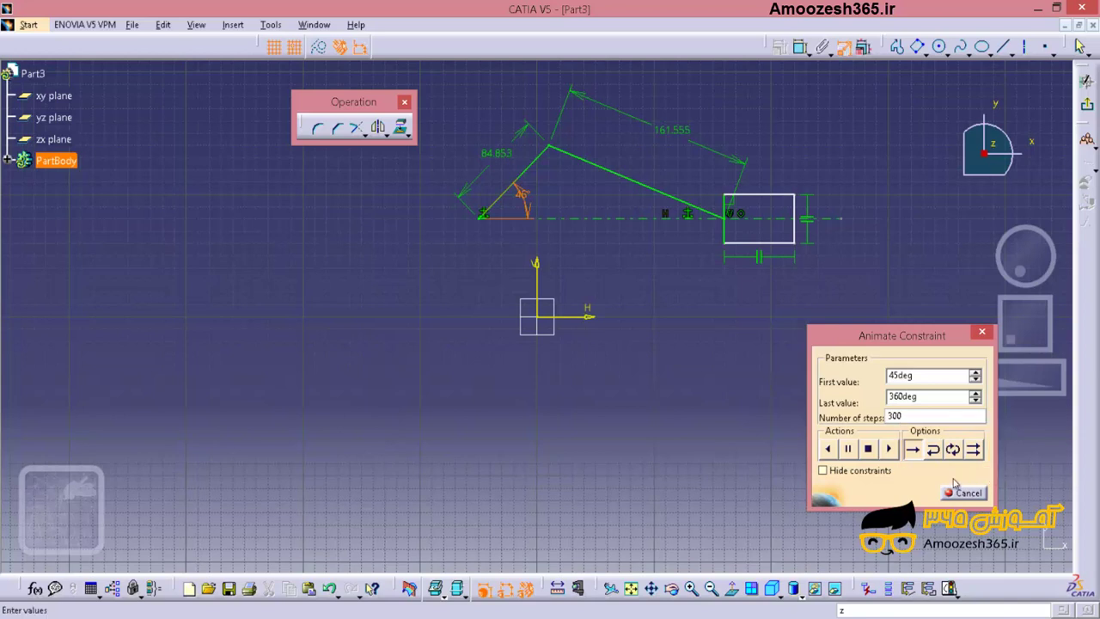
pyautogui.click(912, 452)
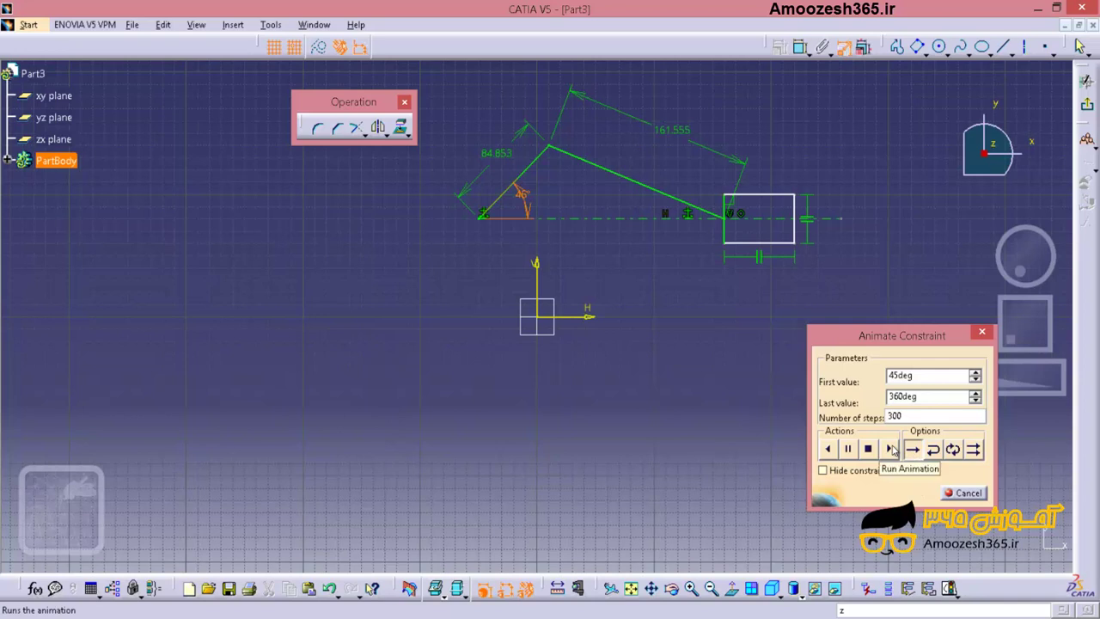
pyautogui.click(890, 449)
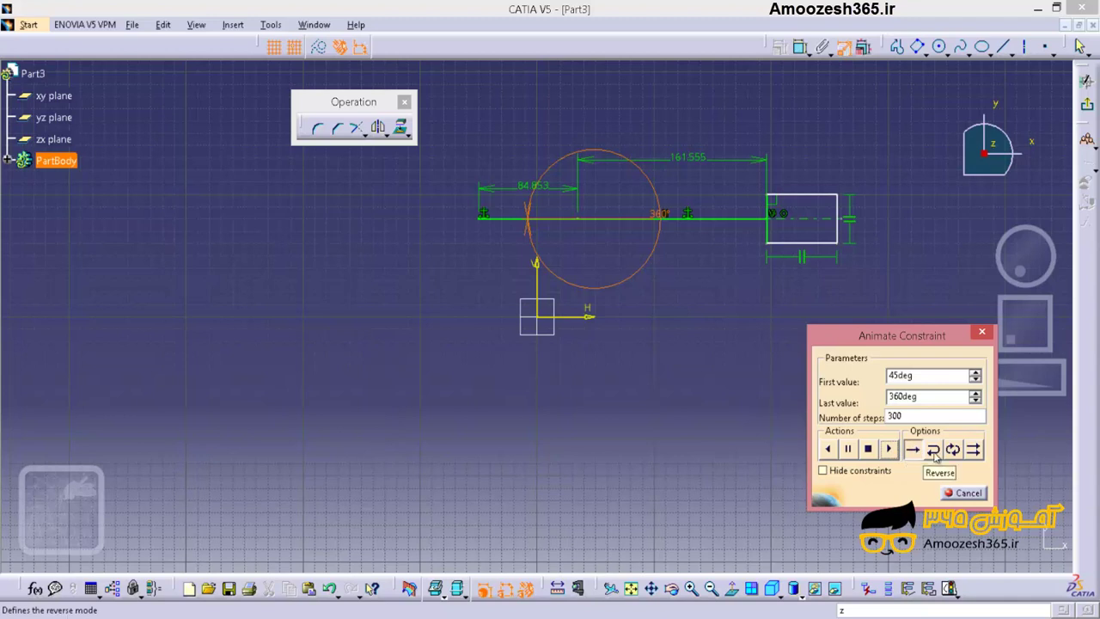
# Play the crank angle animation in Reverse mode and in continuous loop mode, and stop it.
pyautogui.click(934, 451)
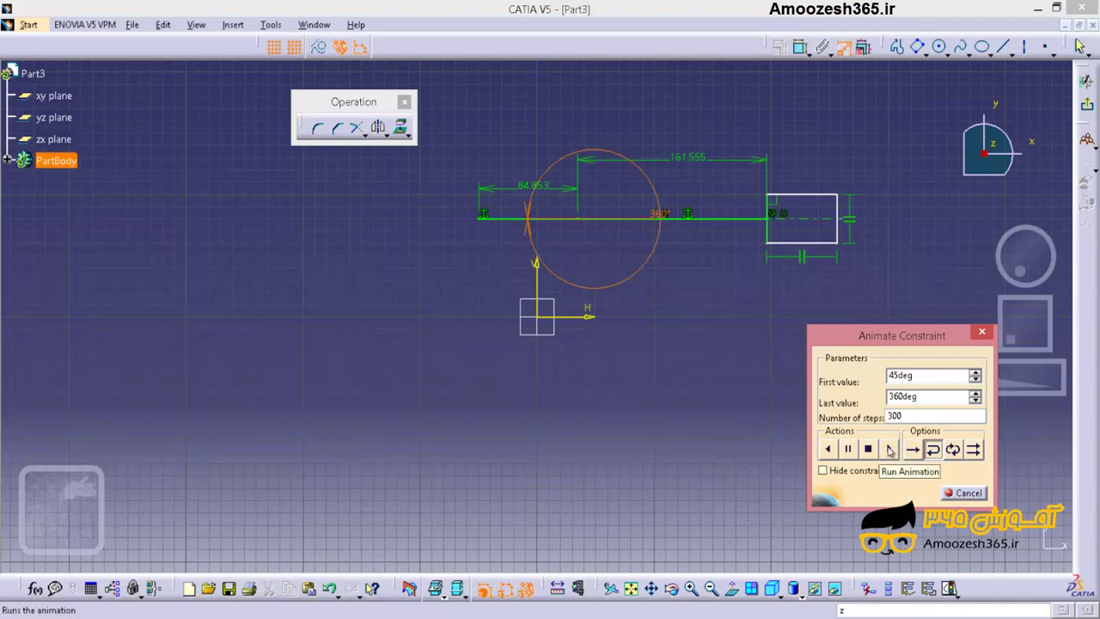
pyautogui.click(890, 449)
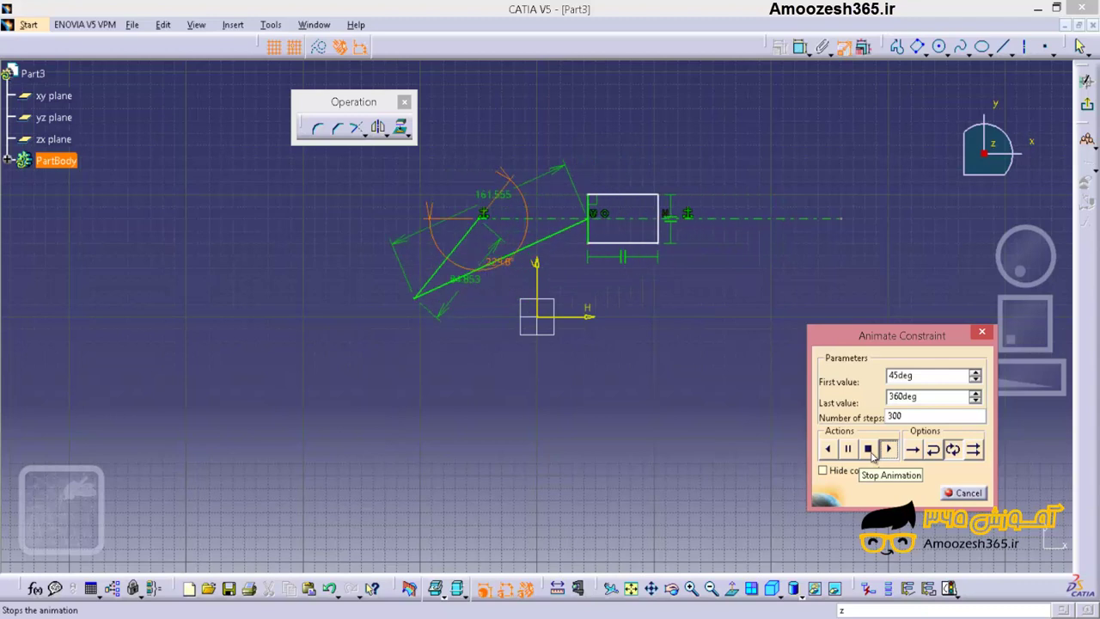
pyautogui.click(869, 448)
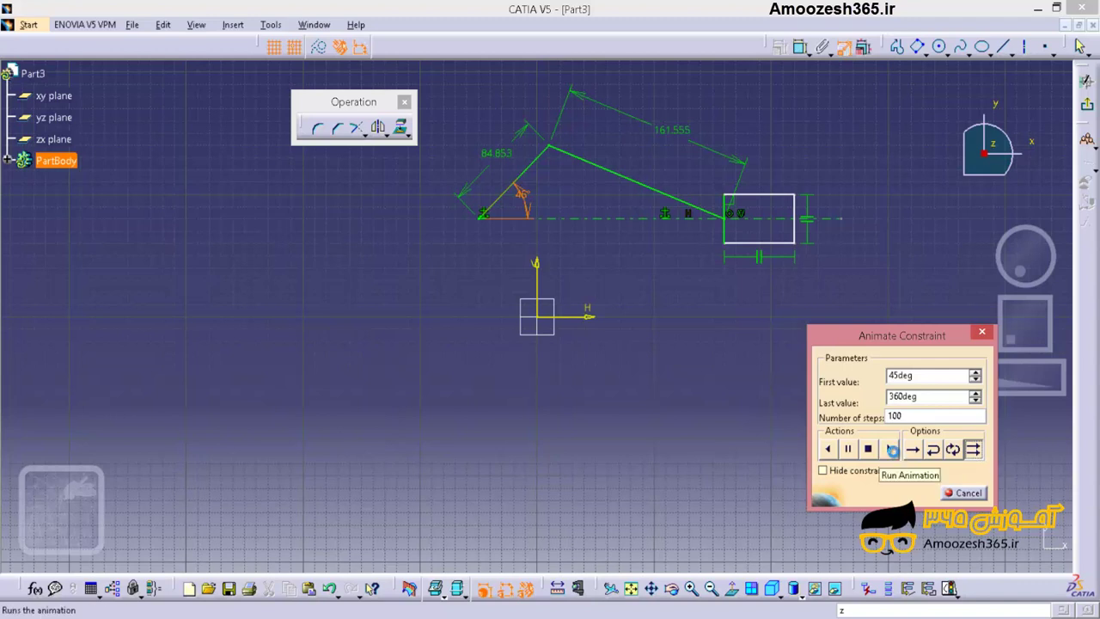
# Play the animation forward and backward in repeat mode with 100 steps, stopping each run.
pyautogui.click(892, 450)
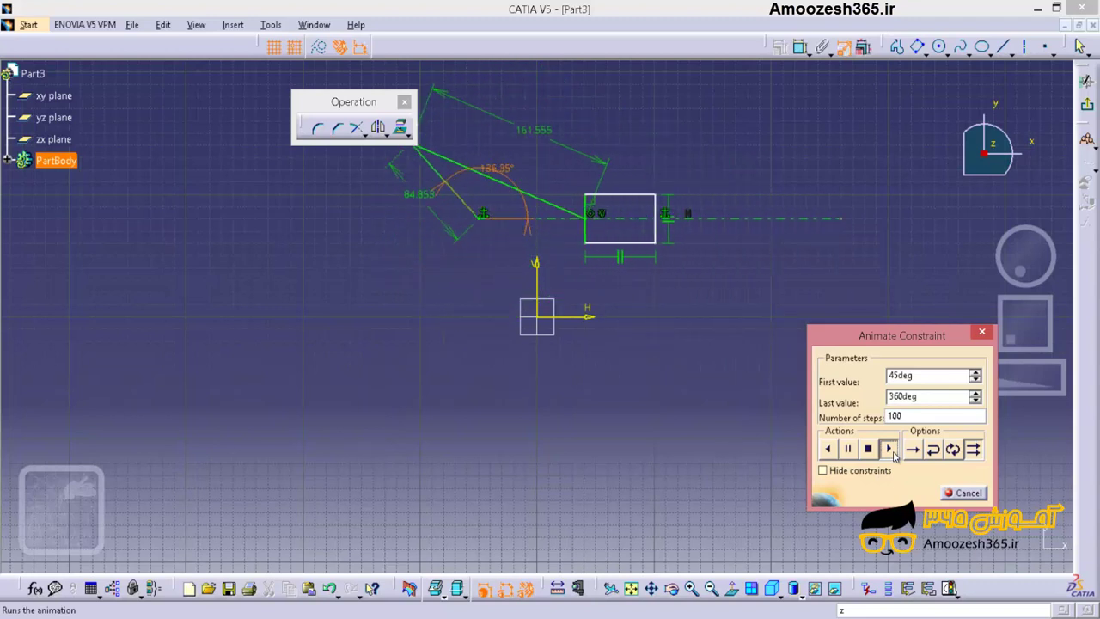
pyautogui.click(828, 448)
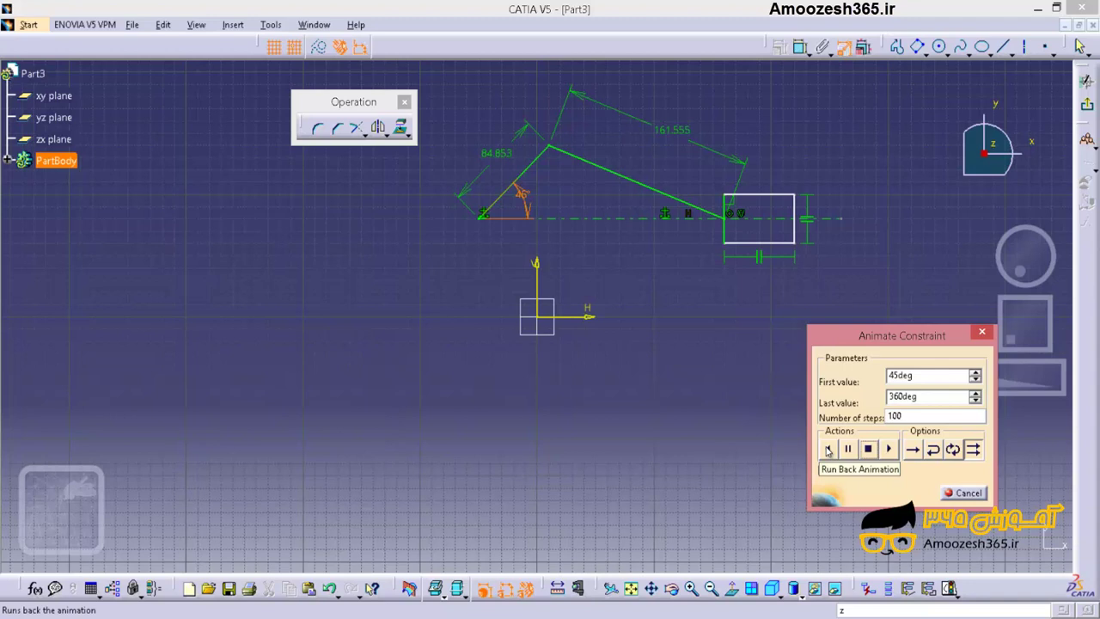
pyautogui.click(829, 449)
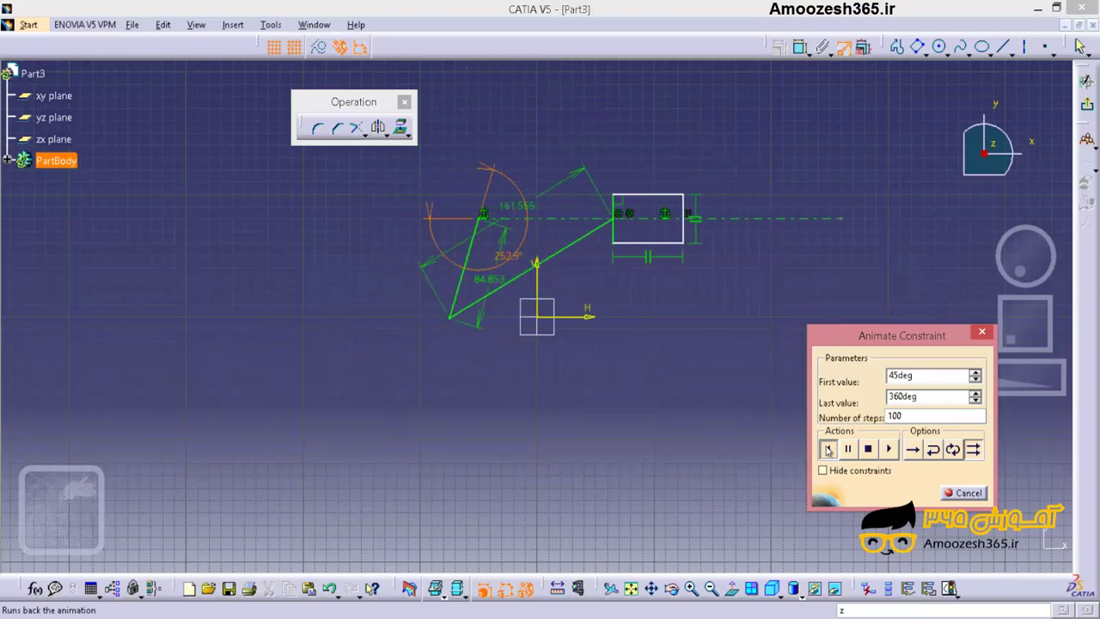
pyautogui.click(871, 453)
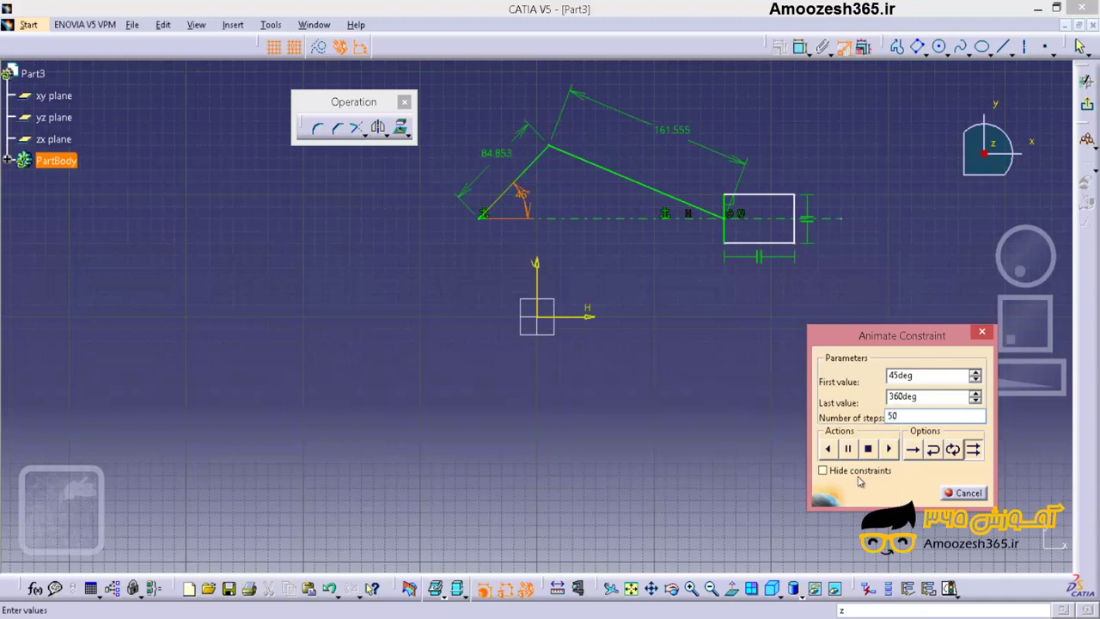
# Play the repeating animation with 50 steps, first with constraints shown and again with them hidden, stop it, and show the constraints again.
pyautogui.click(887, 448)
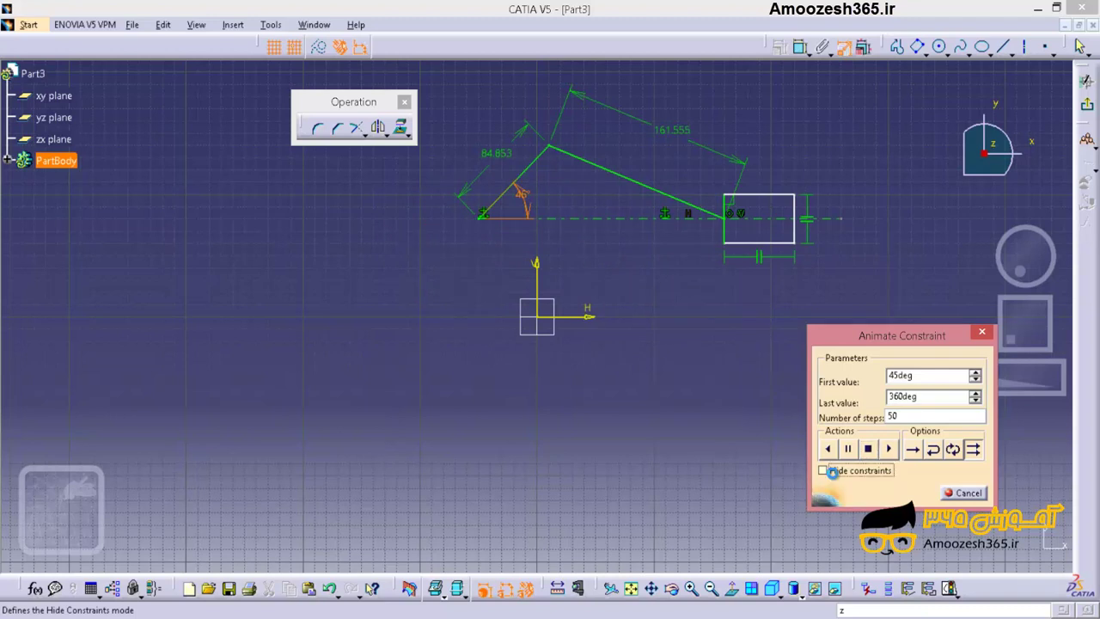
pyautogui.click(823, 471)
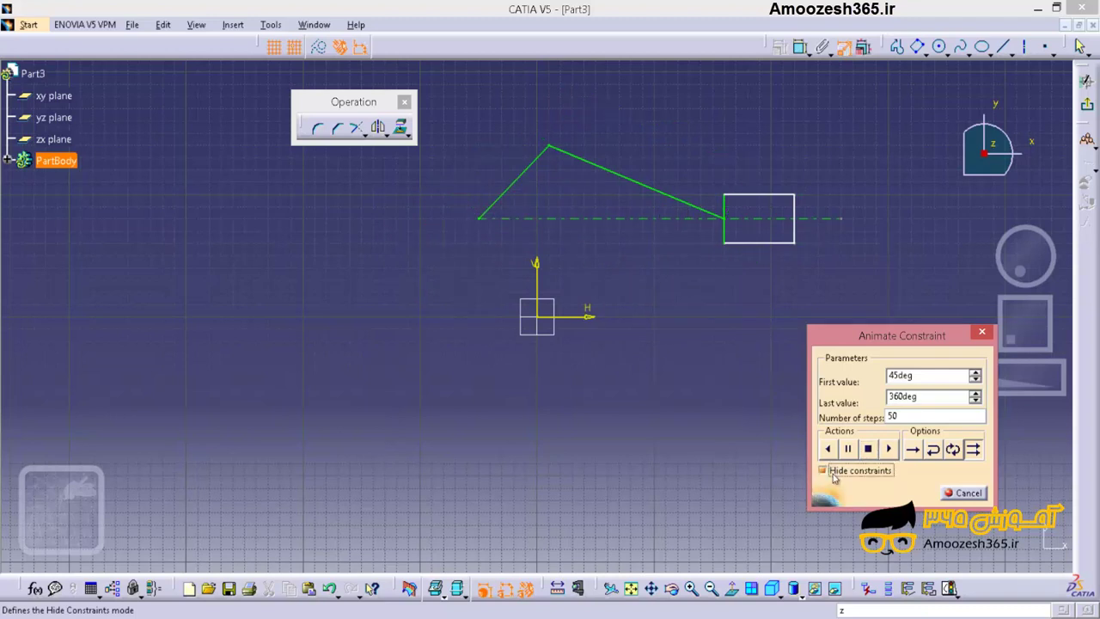
pyautogui.click(890, 451)
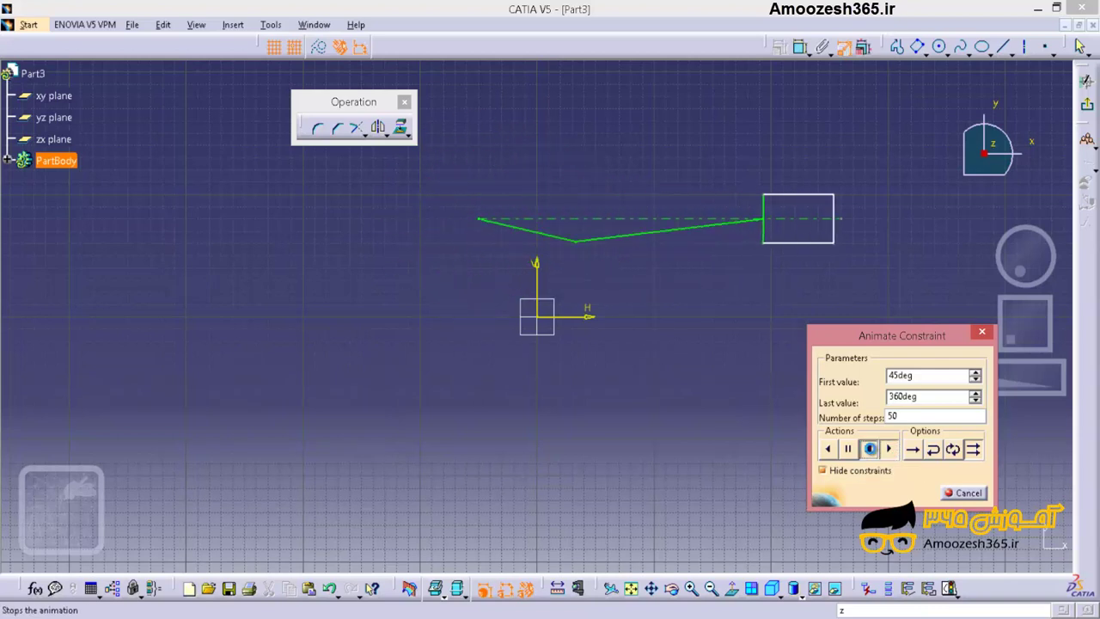
pyautogui.click(868, 449)
pyautogui.click(845, 471)
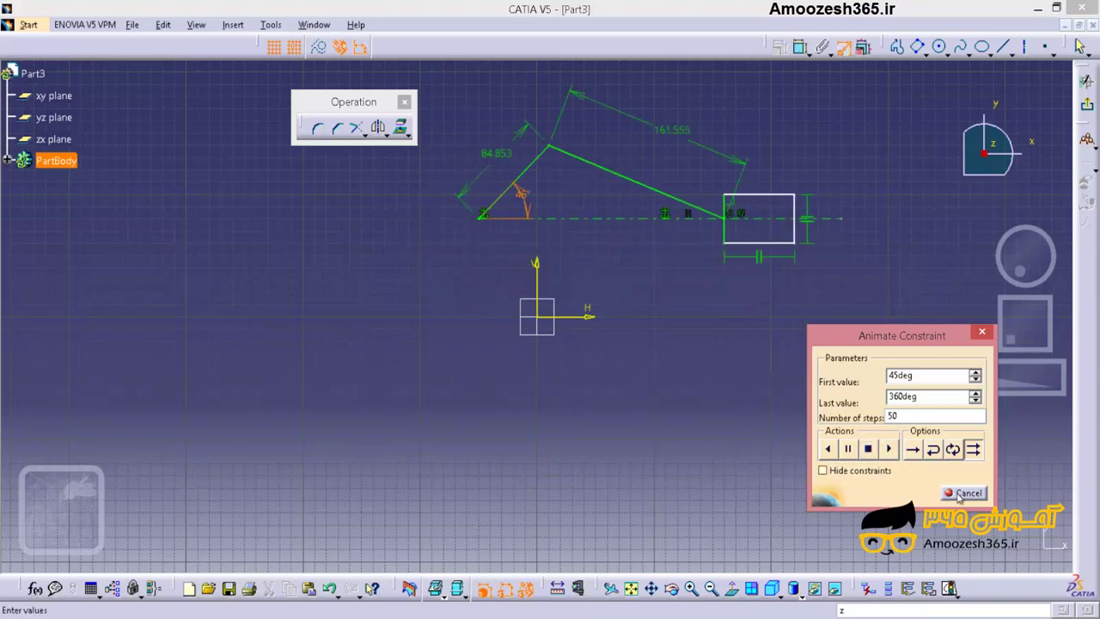